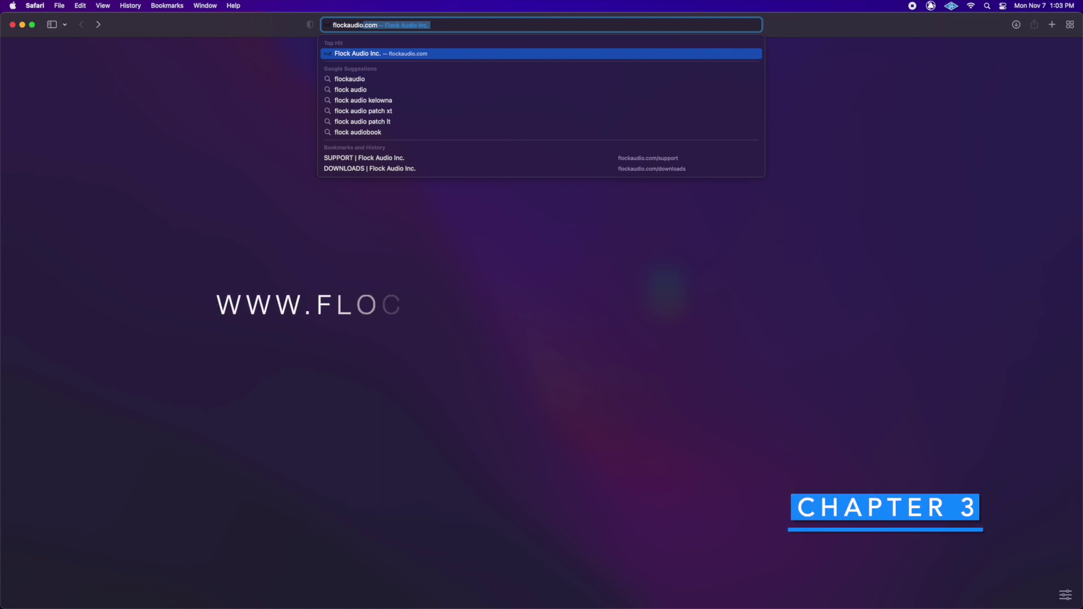
# - Go to flockaudio.com/downloads in Safari and download PATCH APP 3.0.8 (OSX)
pyautogui.write('om/down')
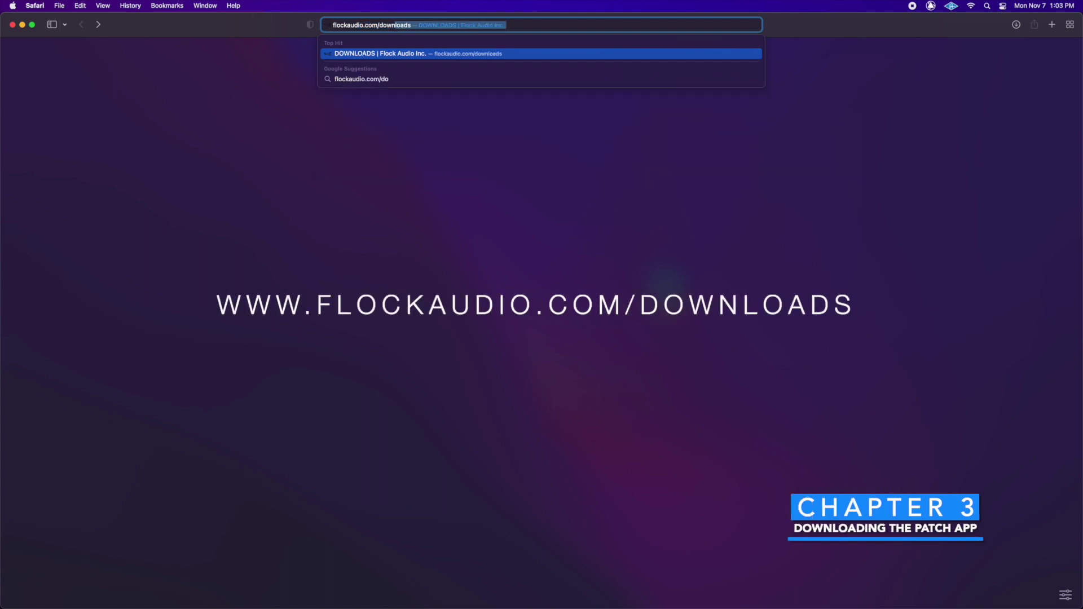
pyautogui.write('loads')
pyautogui.press('Return')
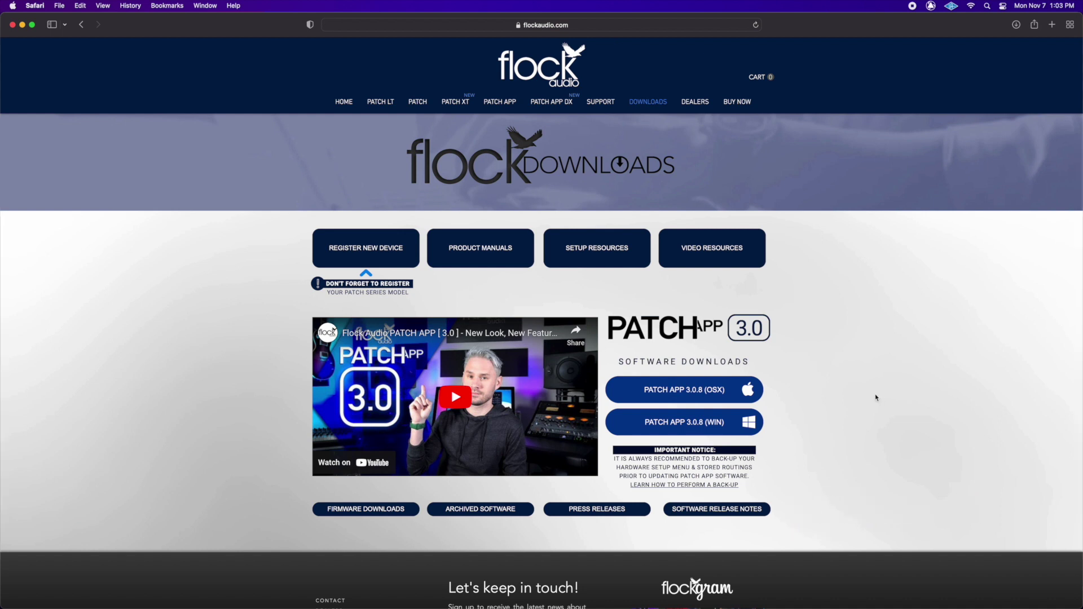
pyautogui.click(712, 391)
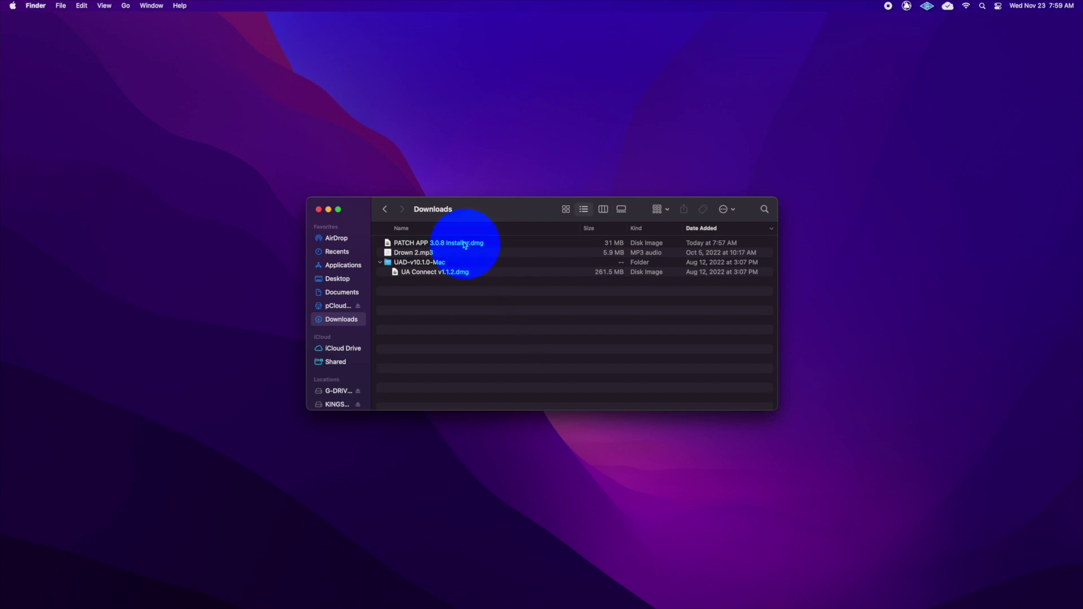
# - Open the PATCH APP 3.0.8 Installer.dmg and copy Patch App into Applications
pyautogui.click(464, 244)
pyautogui.doubleClick(464, 244)
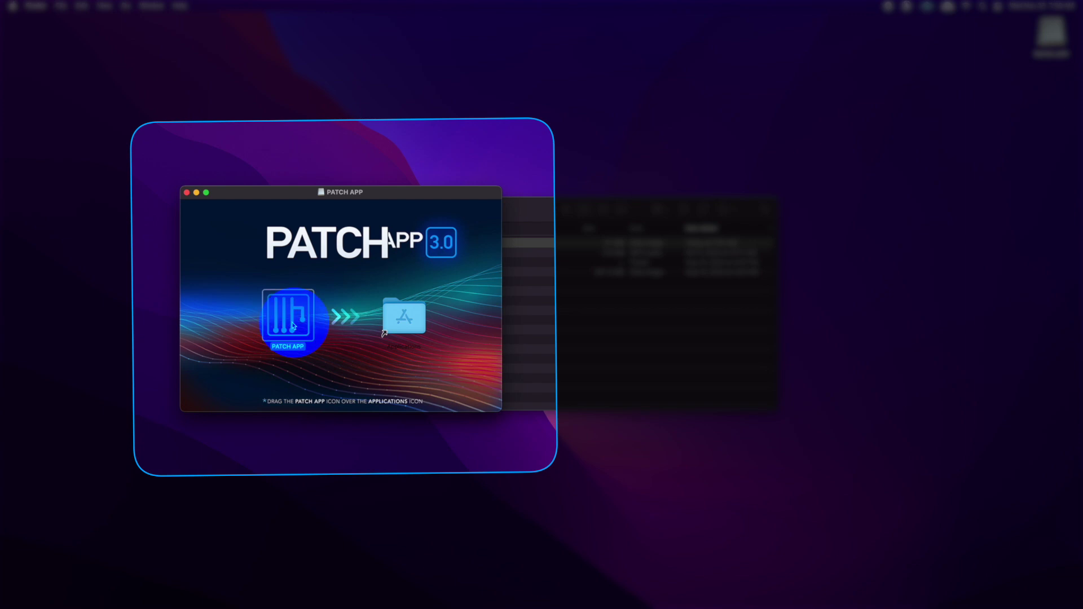
pyautogui.moveTo(314, 314); pyautogui.dragTo(402, 316)
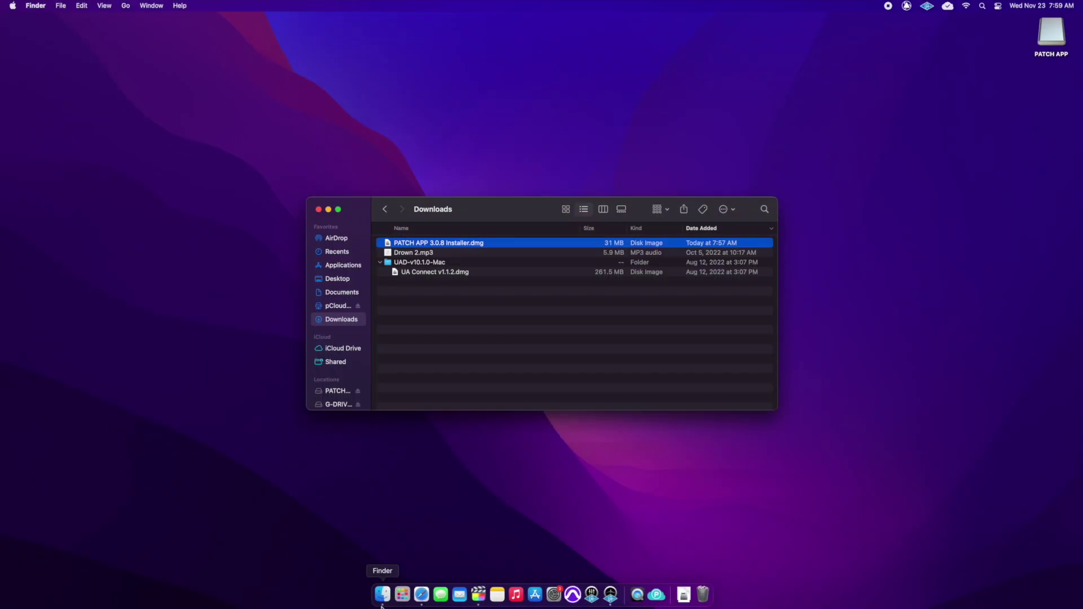
# - Launch Patch App from Launchpad and confirm opening the downloaded app
pyautogui.click(400, 594)
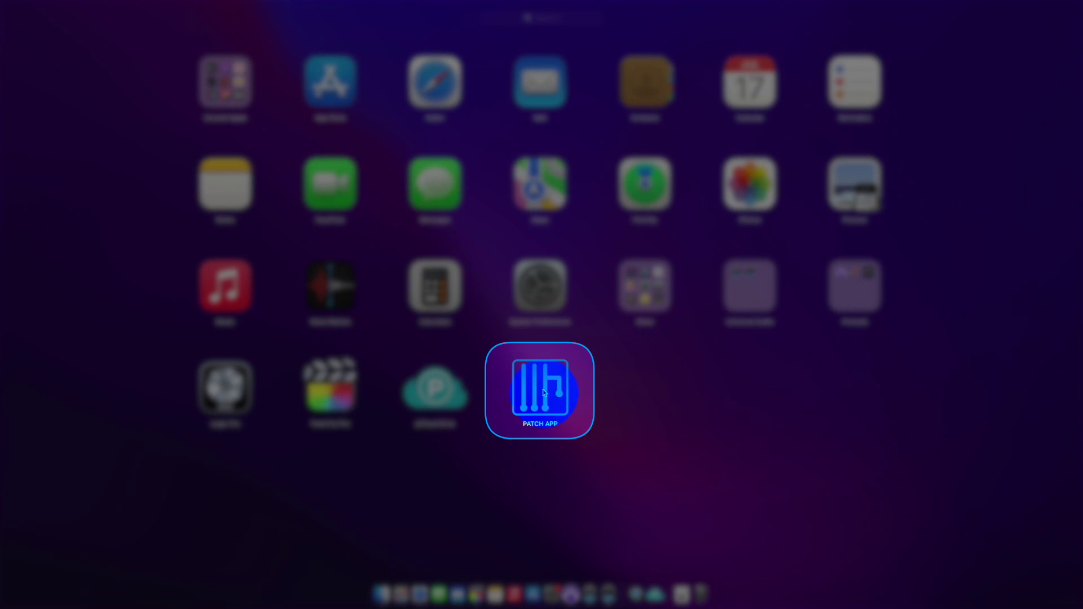
pyautogui.click(543, 392)
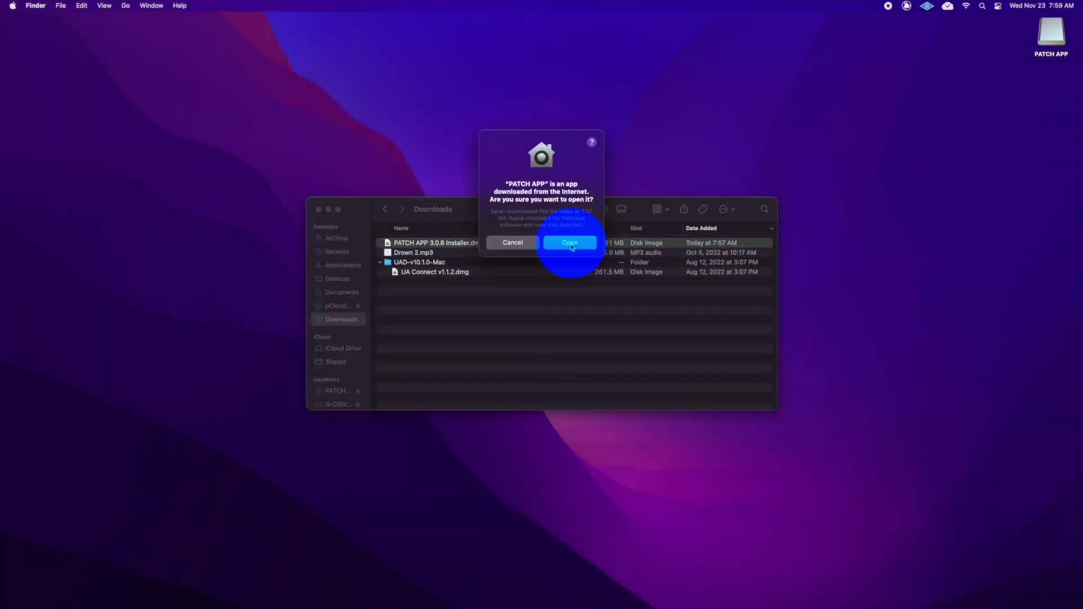
pyautogui.click(570, 243)
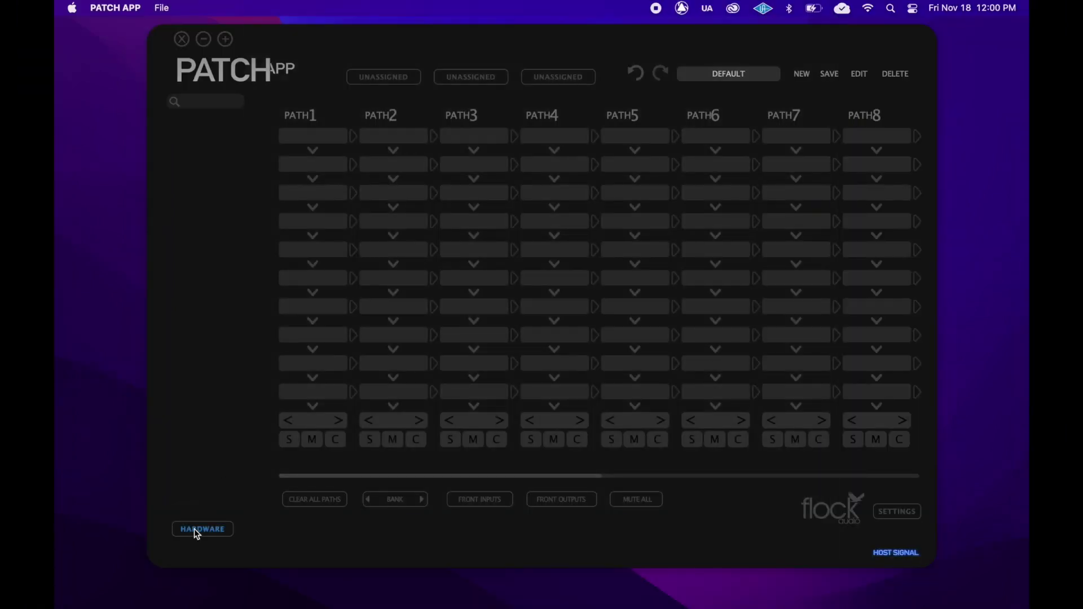
pyautogui.click(194, 531)
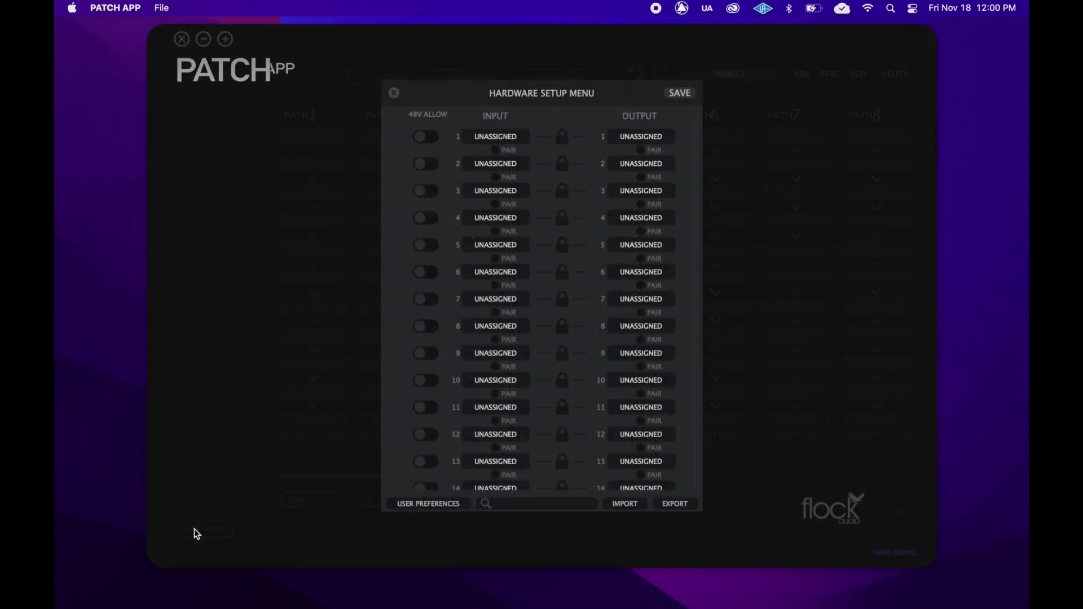
# - Paste a name into hardware input 1, link row 6 and rename output 6 to INTERFACE IN 1
pyautogui.click(525, 136)
pyautogui.write('A-S G-COMP L A-S G-COMP R A-S D-COMP L A-S D-COMP R')
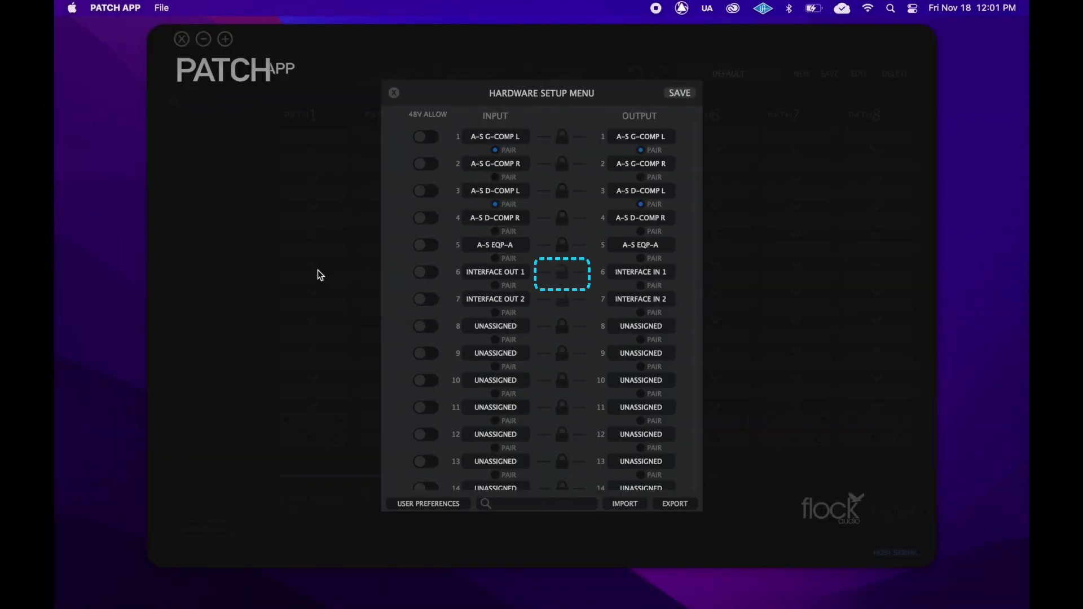
pyautogui.click(563, 274)
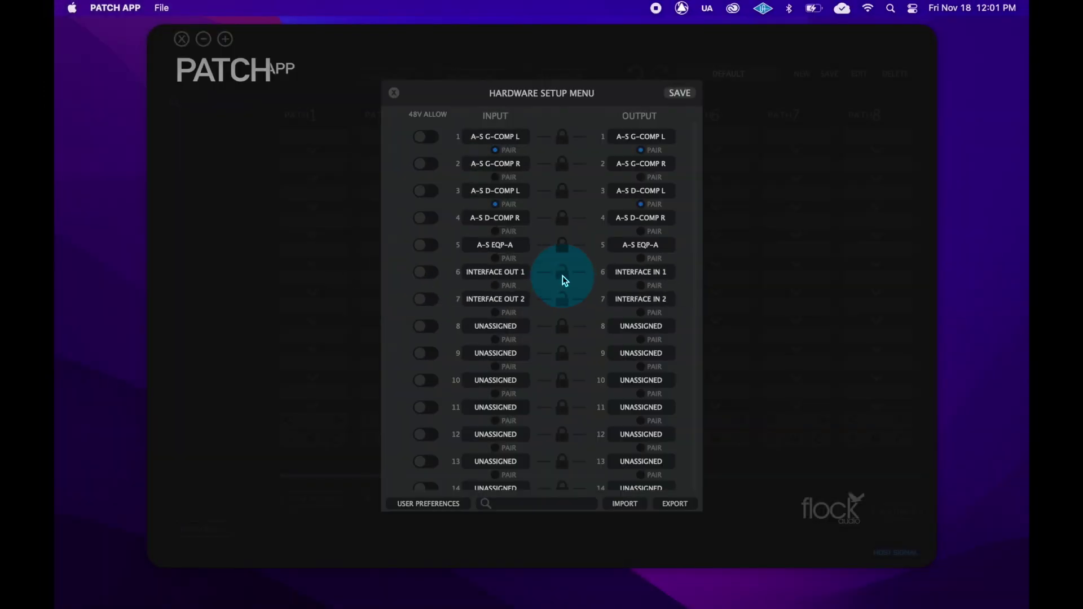
pyautogui.doubleClick(657, 273)
pyautogui.write('IN')
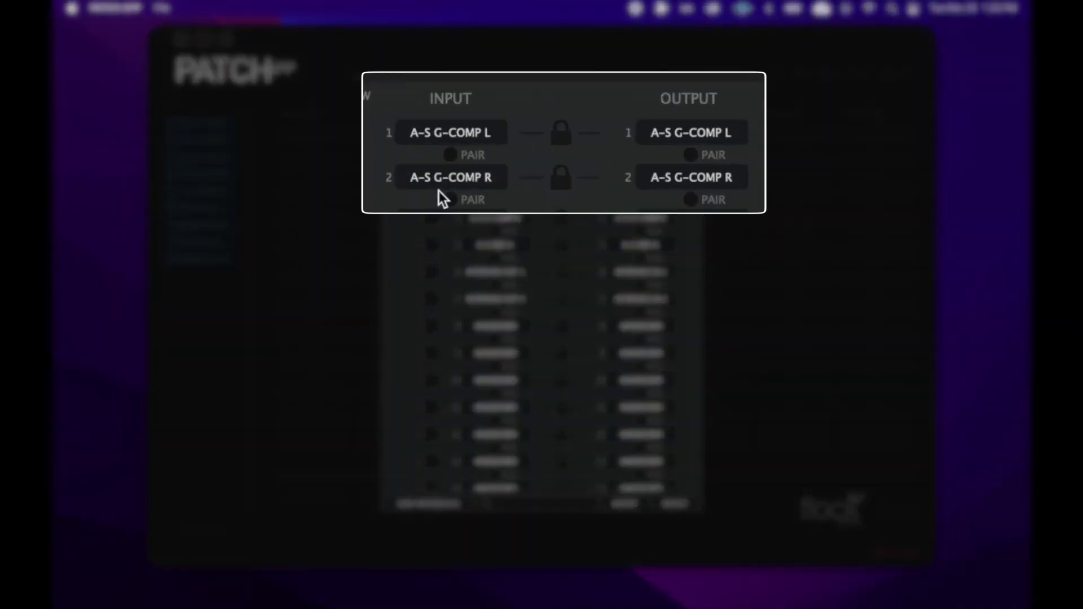
pyautogui.click(495, 150)
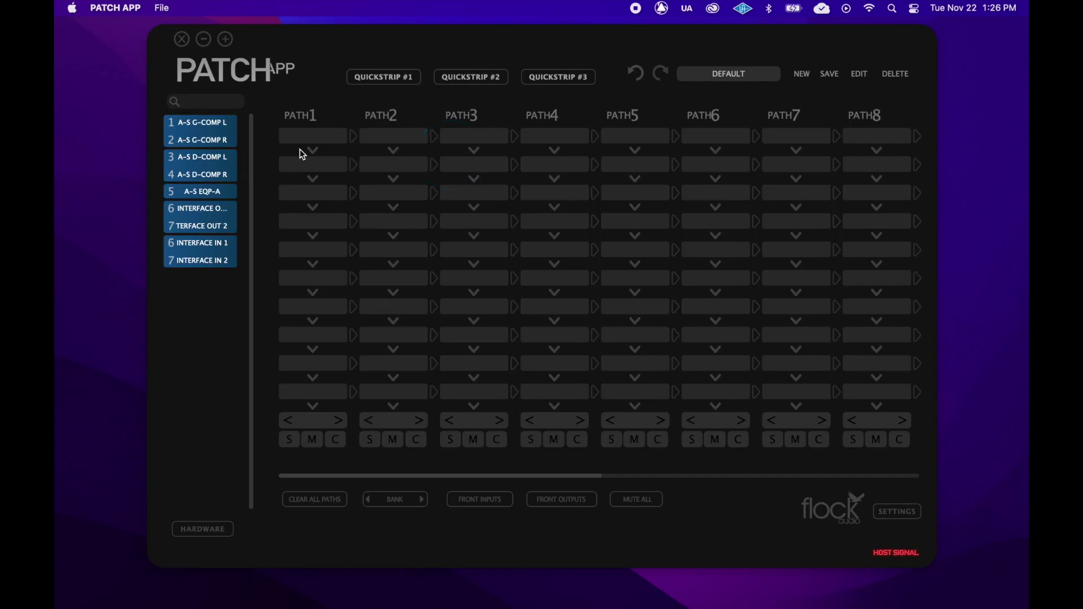
# - Put INTERFACE OUT and INTERFACE IN on paths 1–2, then Shift-insert A-S G-COMP L into path 1's second slot
pyautogui.moveTo(300, 149); pyautogui.dragTo(306, 138)
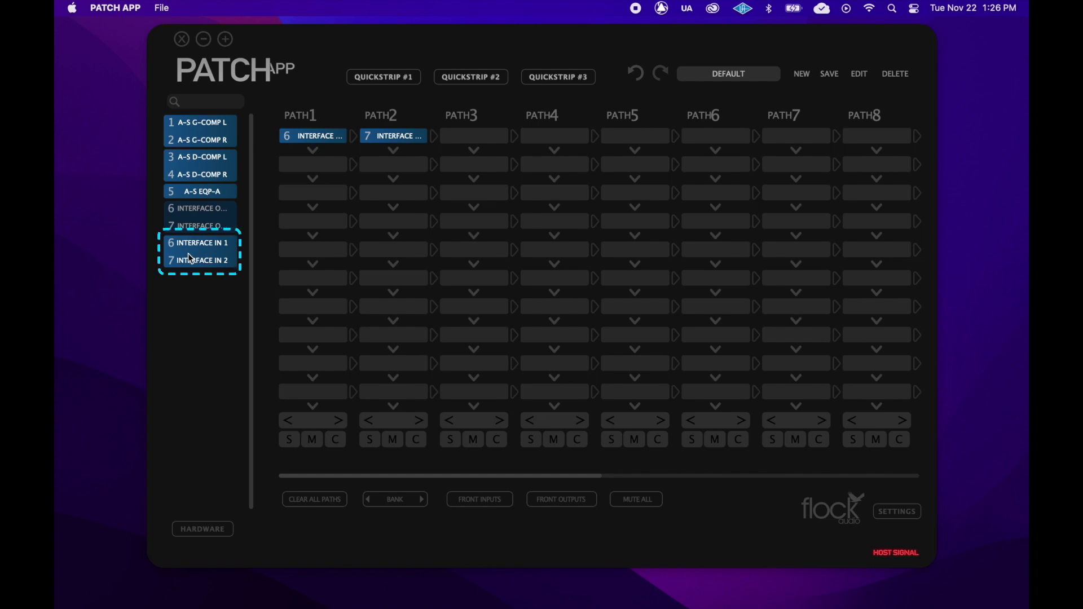
pyautogui.moveTo(188, 253); pyautogui.dragTo(299, 249)
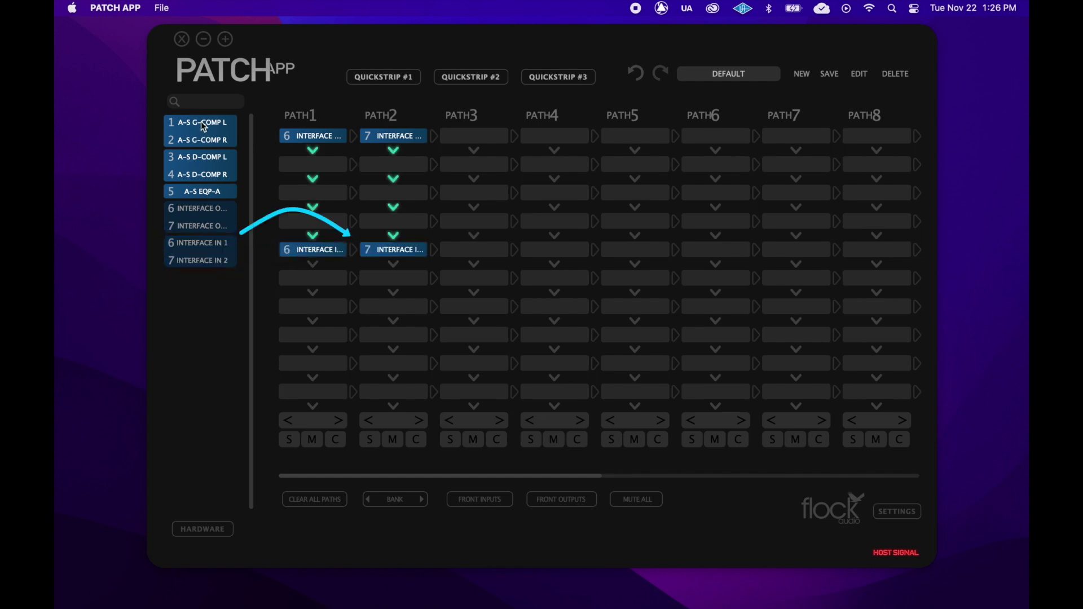
pyautogui.moveTo(201, 121); pyautogui.dragTo(278, 159)
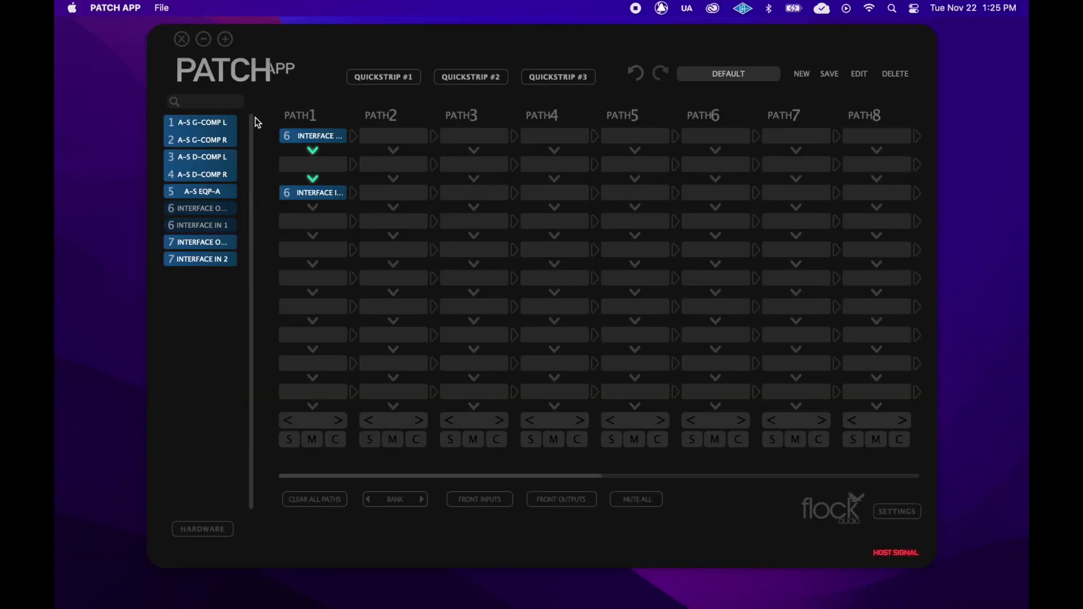
pyautogui.press('shift')
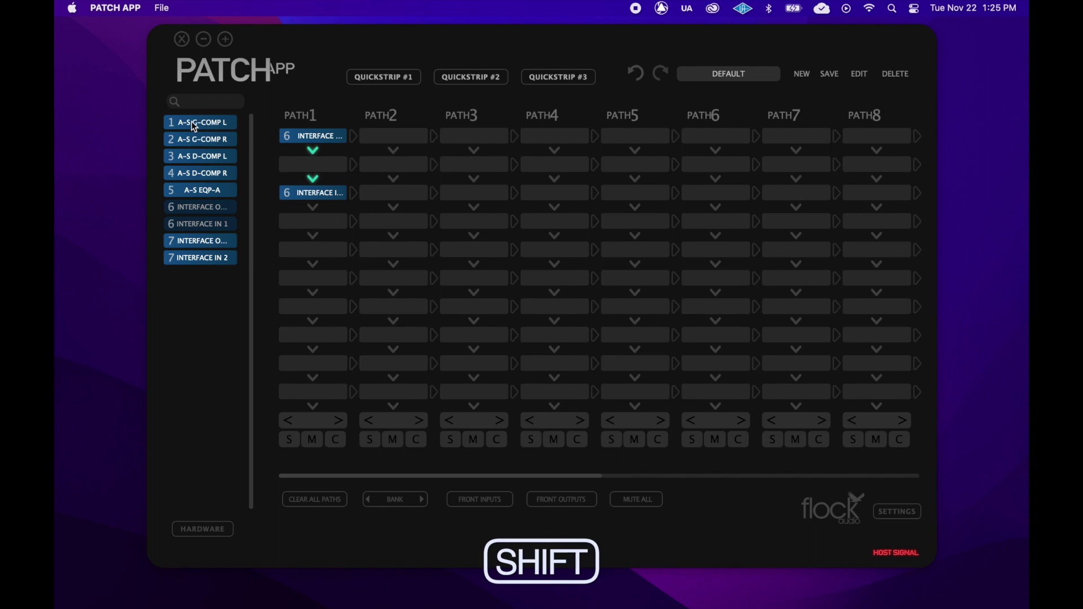
pyautogui.moveTo(197, 125); pyautogui.dragTo(307, 166)
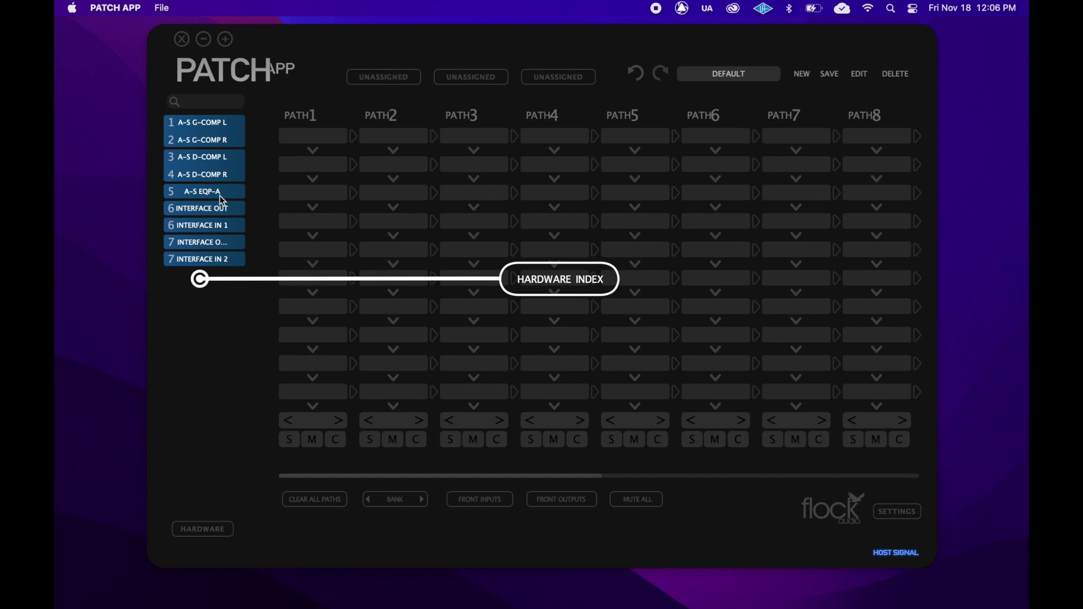
# - Add A-S EQP-A to path 1, try renaming PATH1, unmute all, flip banks, then open Settings
pyautogui.moveTo(212, 191); pyautogui.dragTo(190, 191)
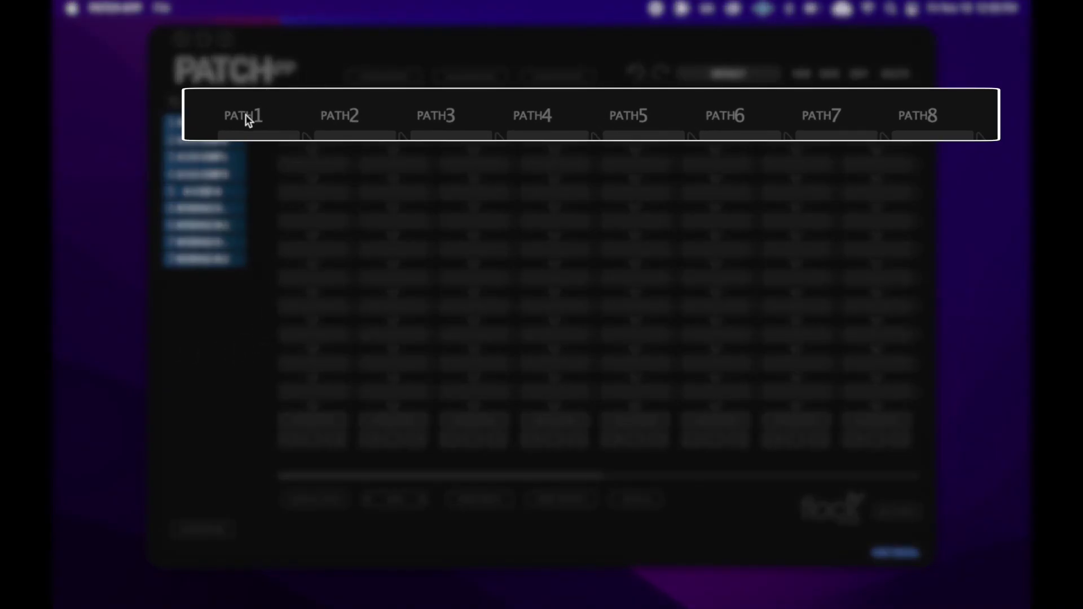
pyautogui.click(267, 129)
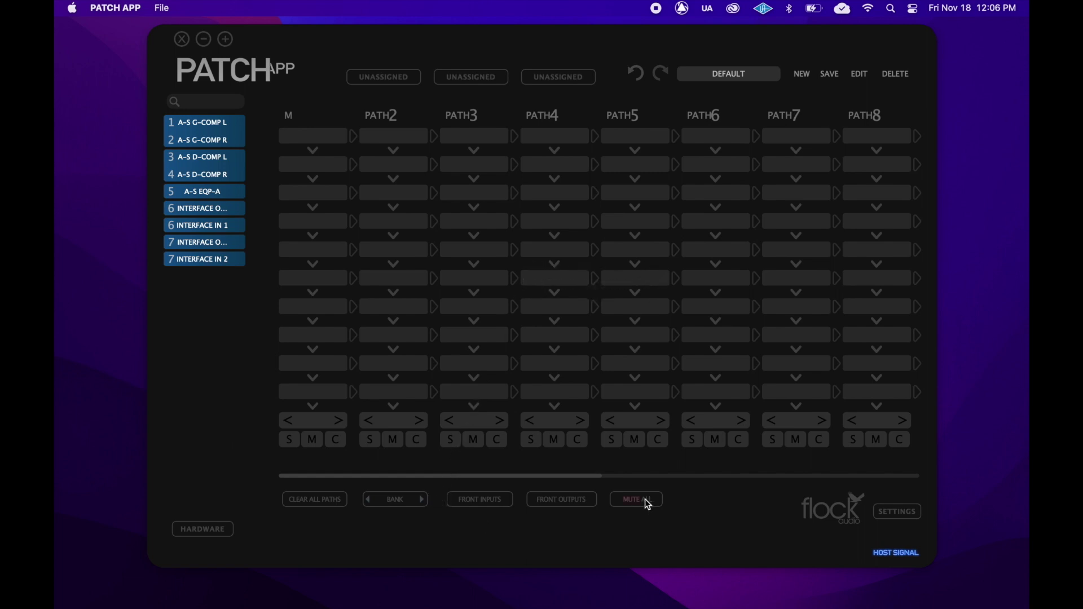
pyautogui.click(320, 501)
pyautogui.click(420, 500)
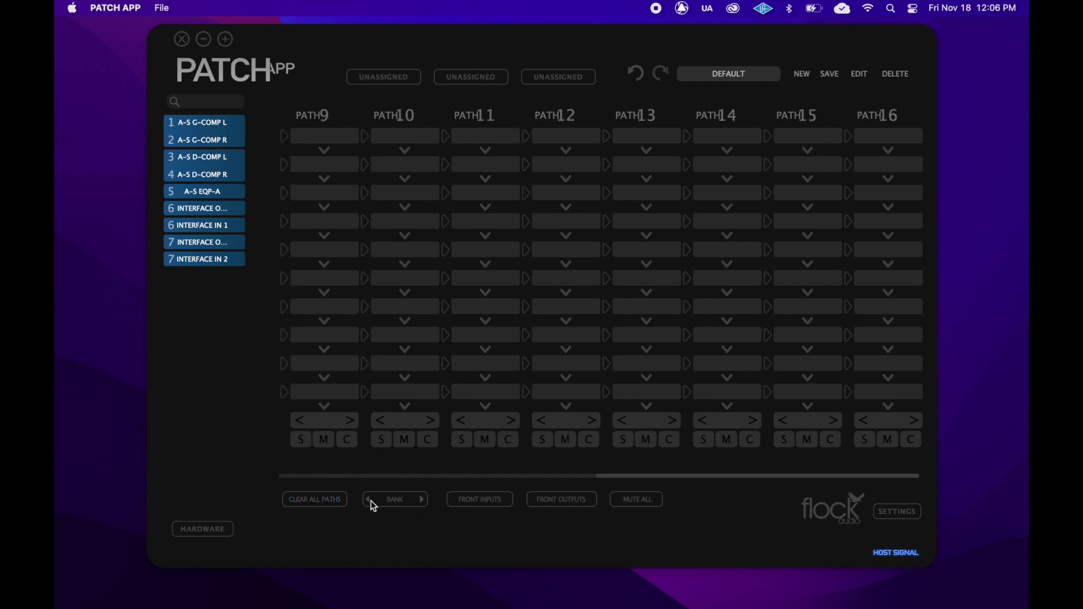
pyautogui.click(369, 500)
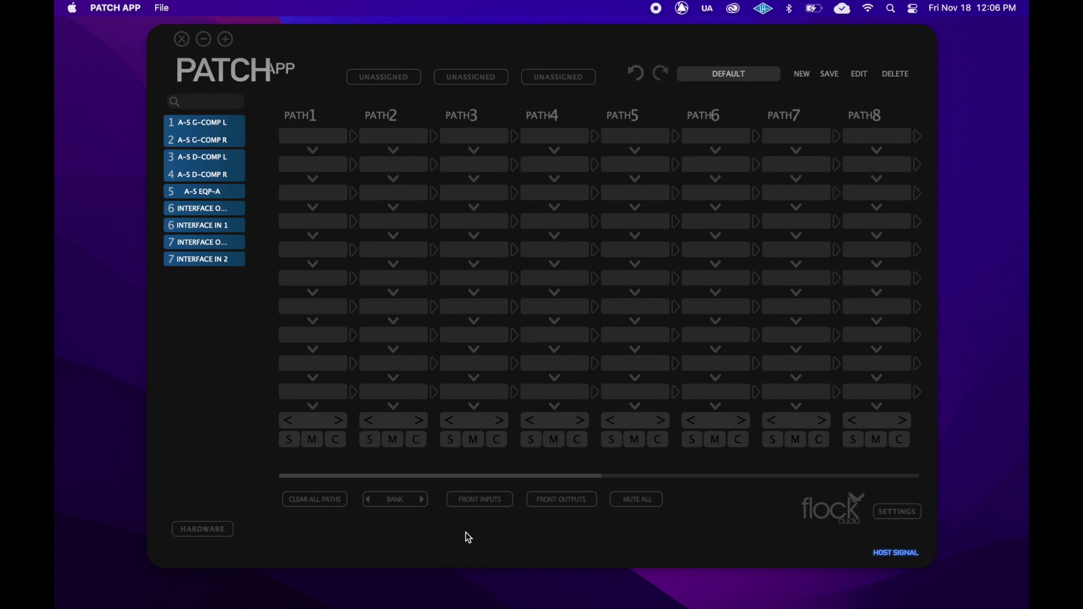
pyautogui.click(888, 511)
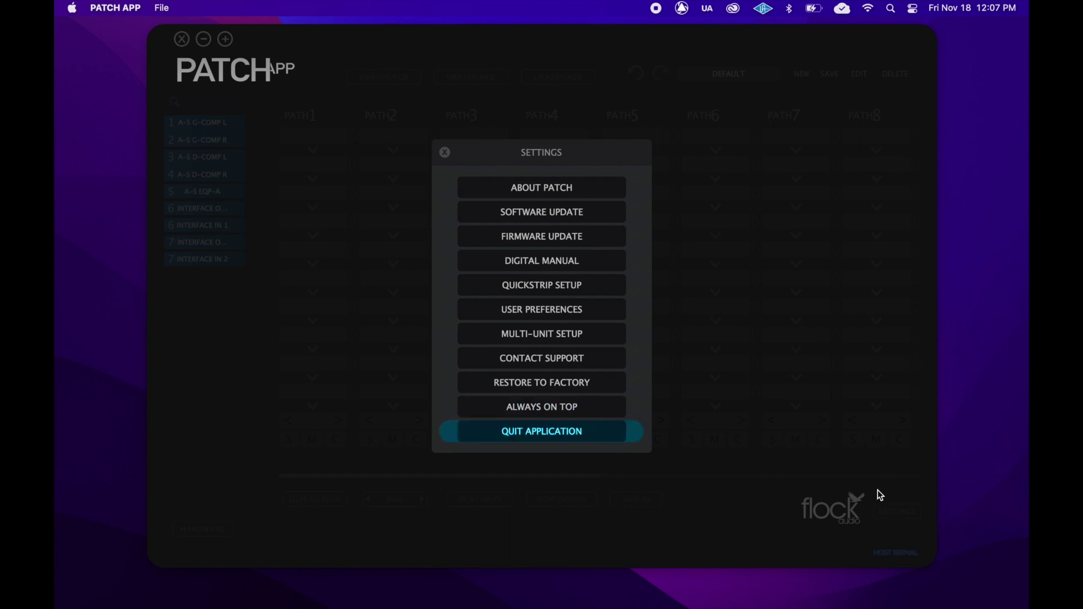
# - Route the A-S D-COMP pair into paths 1 and 2, then toggle mute all and the pair's mute
pyautogui.click(446, 152)
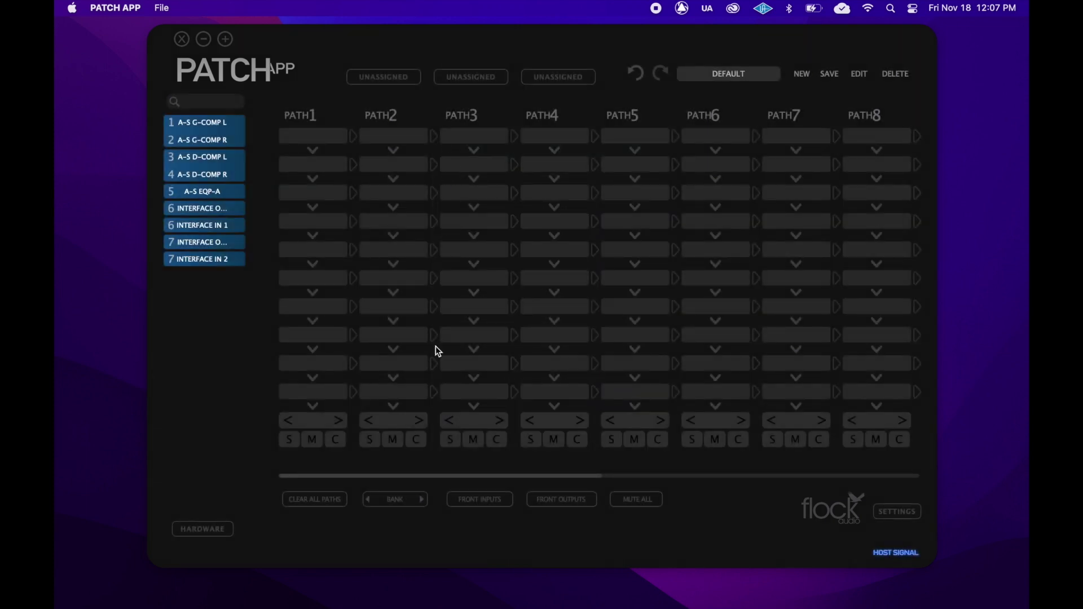
pyautogui.moveTo(219, 171); pyautogui.dragTo(306, 137)
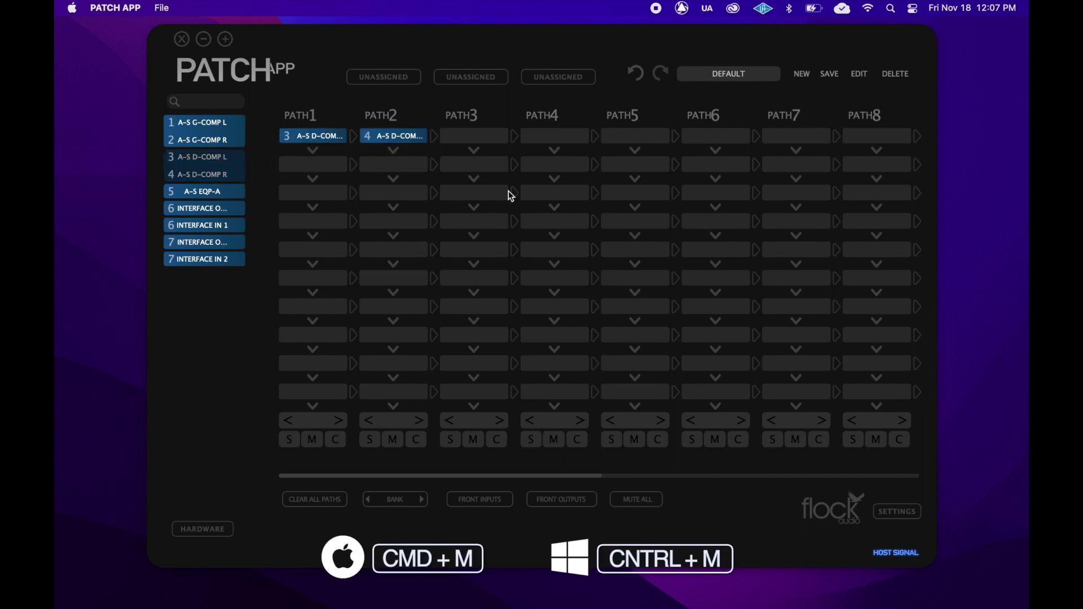
pyautogui.press('super+m')
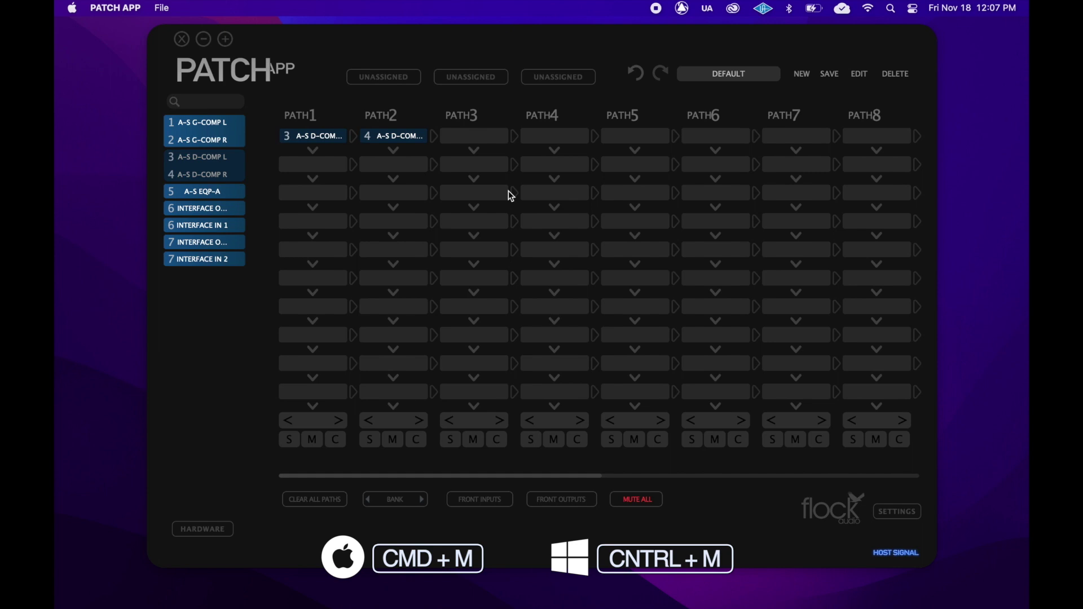
pyautogui.press('super+m')
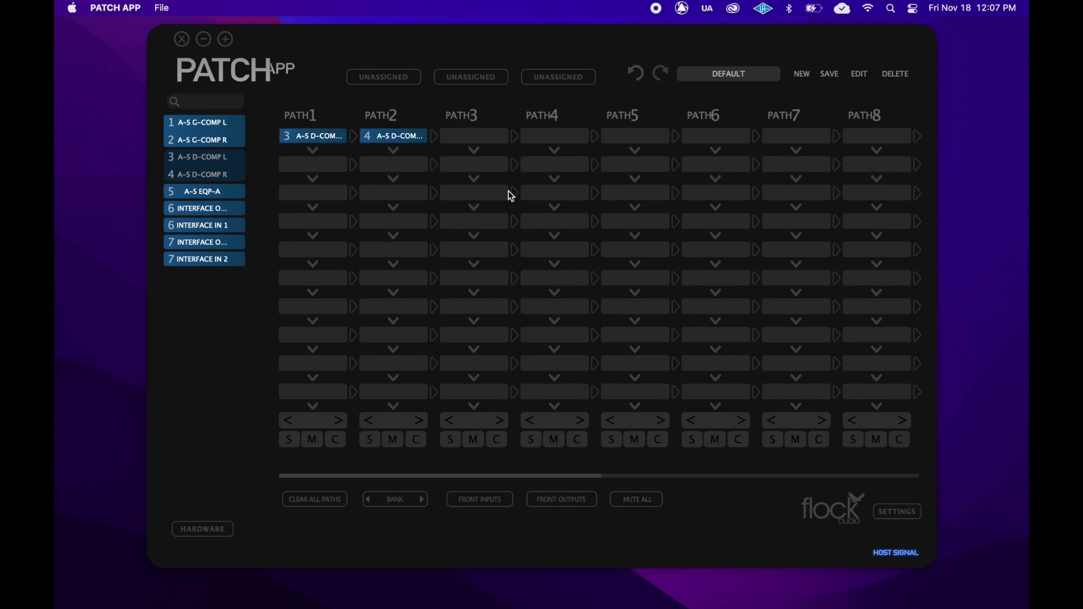
pyautogui.keyDown('super'); pyautogui.click(408, 140); pyautogui.keyUp('super')
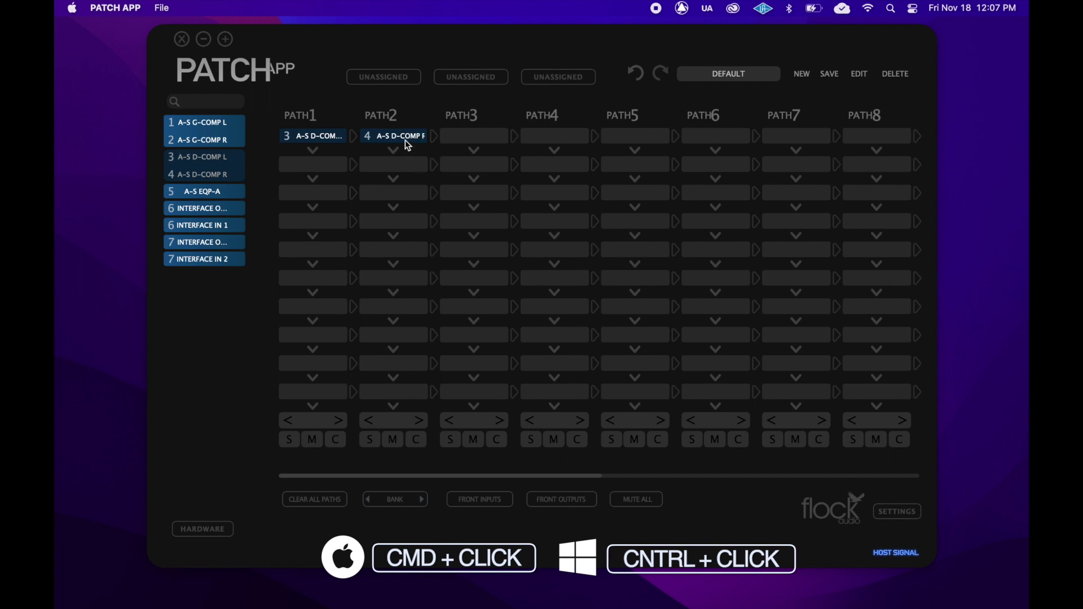
pyautogui.keyDown('super'); pyautogui.click(406, 140); pyautogui.keyUp('super')
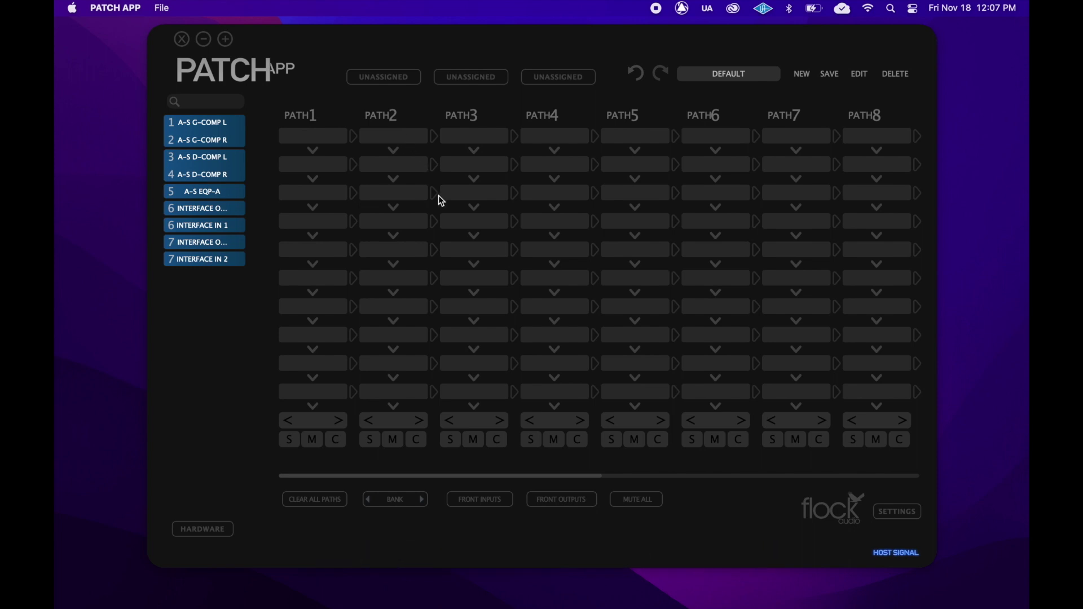
# - Solo paths 1 and 3, then turn off all solos
pyautogui.click(290, 440)
pyautogui.keyDown('super'); pyautogui.click(450, 441); pyautogui.keyUp('super')
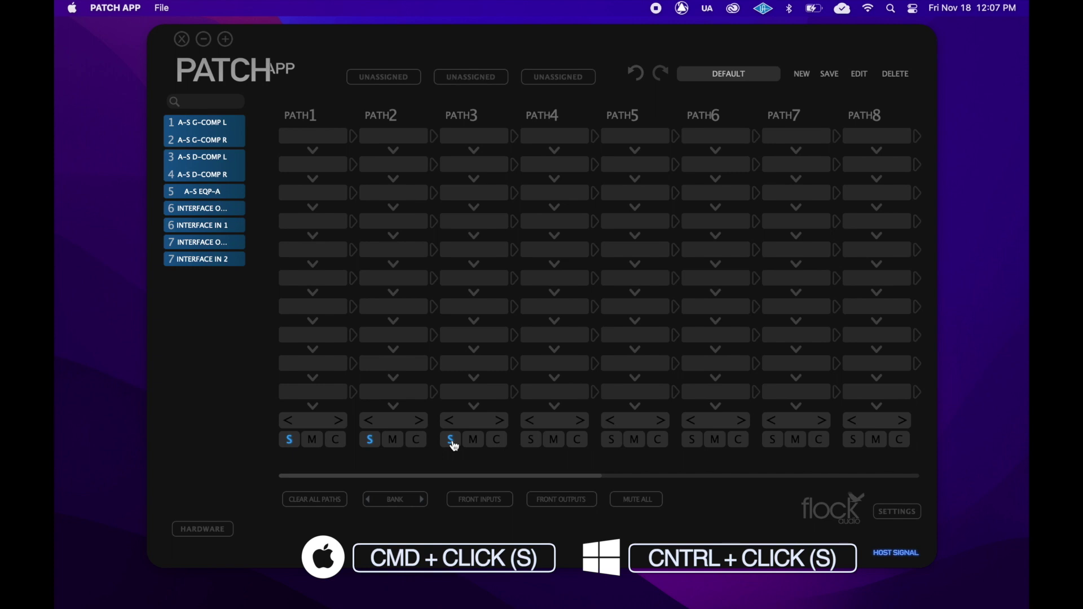
pyautogui.keyDown('super'); pyautogui.click(451, 441); pyautogui.keyUp('super')
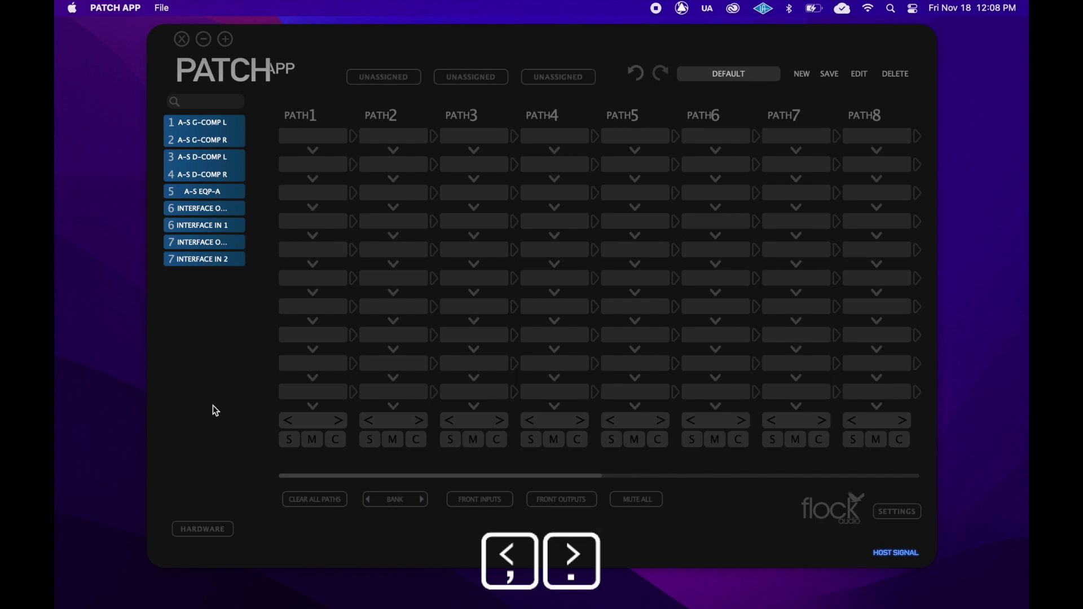
# - Switch to the next bank and back with . and , then shift the visible paths with the arrow keys
pyautogui.press('.')
pyautogui.press(',')
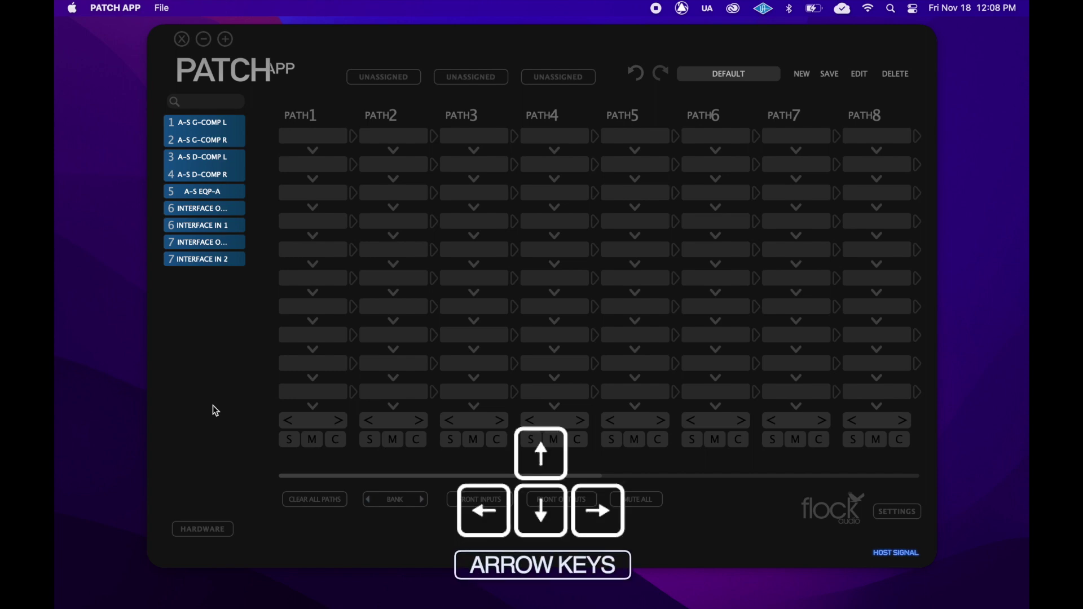
pyautogui.press('Right')
pyautogui.press('Left')
pyautogui.press('Right')
pyautogui.press('Right')
pyautogui.press('Right')
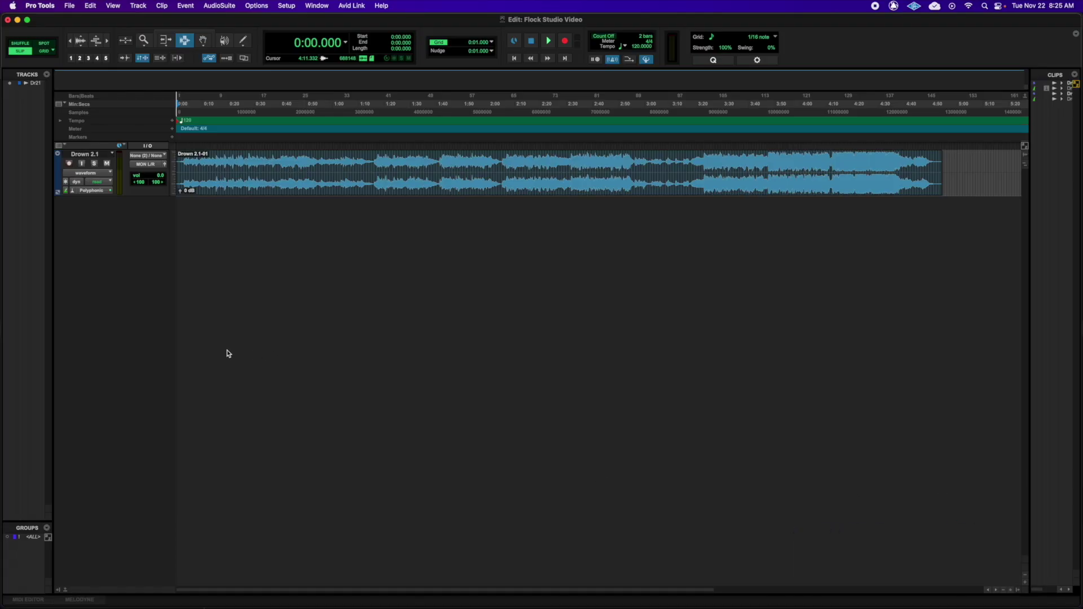
# - Duplicate the Drown 2.1 track and delete the clip on the copy
pyautogui.click(79, 154)
pyautogui.rightClick(79, 154)
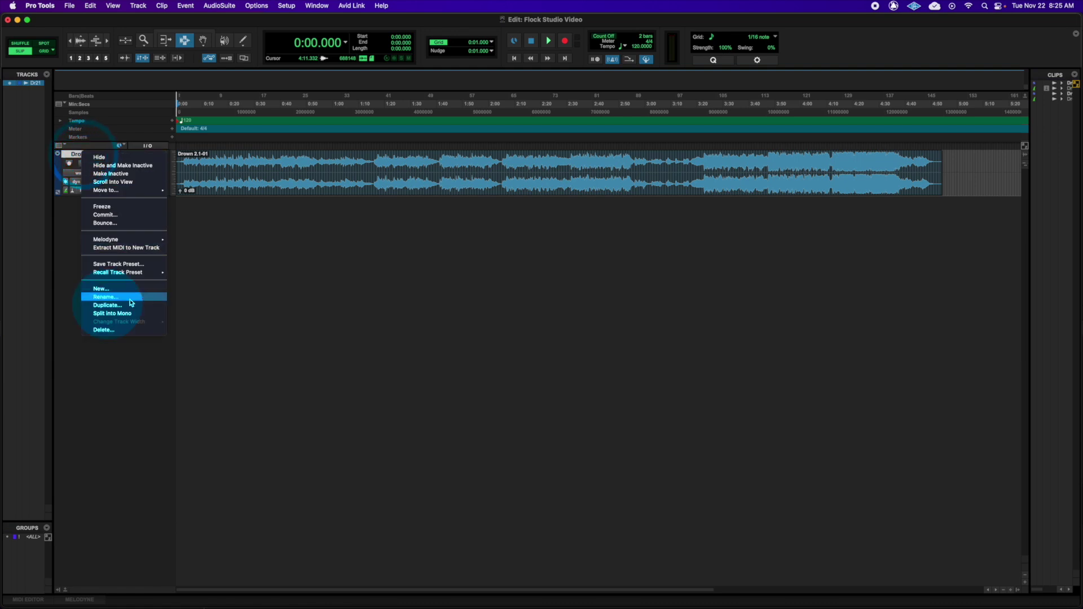
pyautogui.click(108, 305)
pyautogui.click(571, 310)
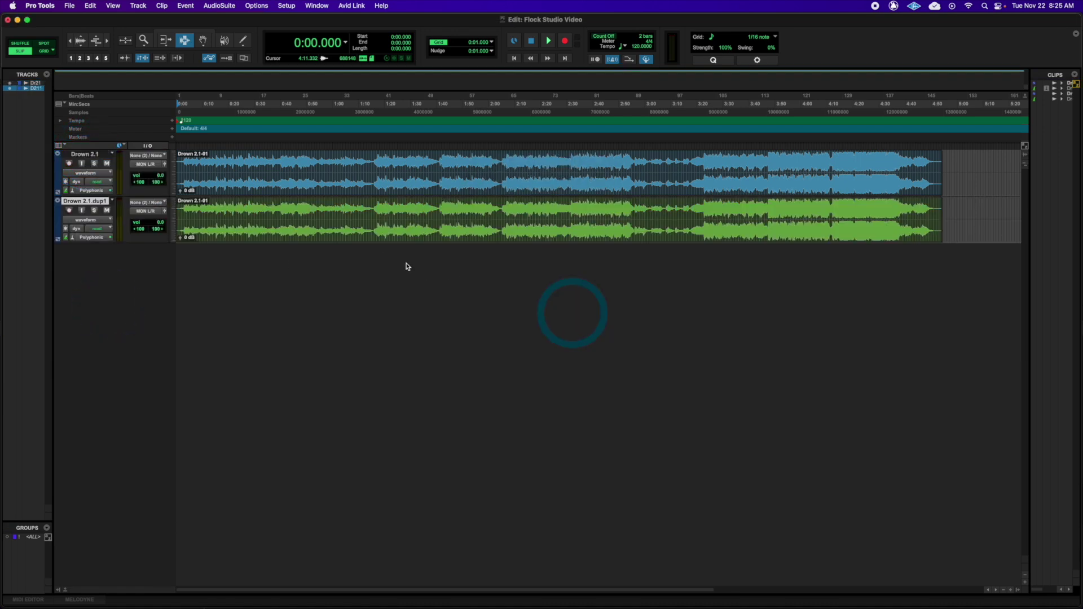
pyautogui.doubleClick(387, 222)
pyautogui.press('Delete')
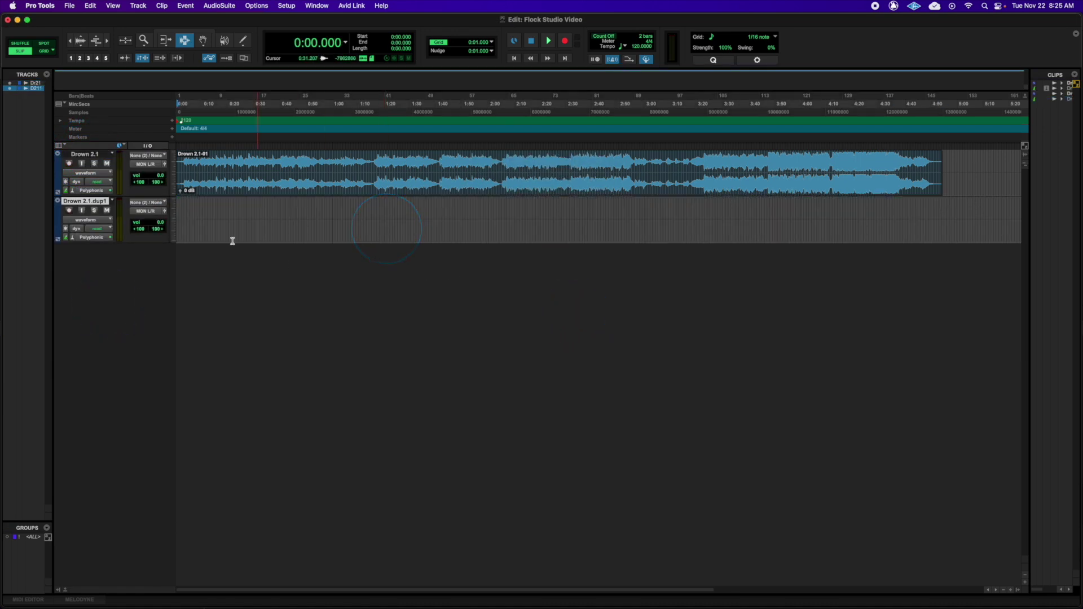
# - Set Drown 2.1's output to LINE 1-2 and the duplicate's input to MIC/LINE/HIZ 1-2
pyautogui.click(145, 164)
pyautogui.moveTo(152, 164)
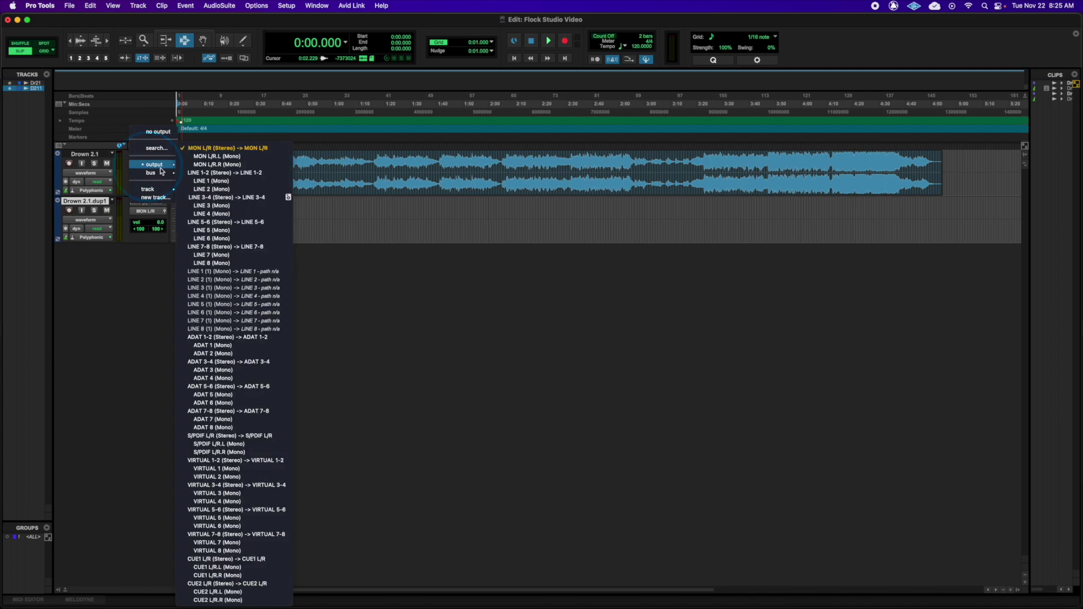
pyautogui.click(208, 172)
pyautogui.click(153, 202)
pyautogui.moveTo(158, 204)
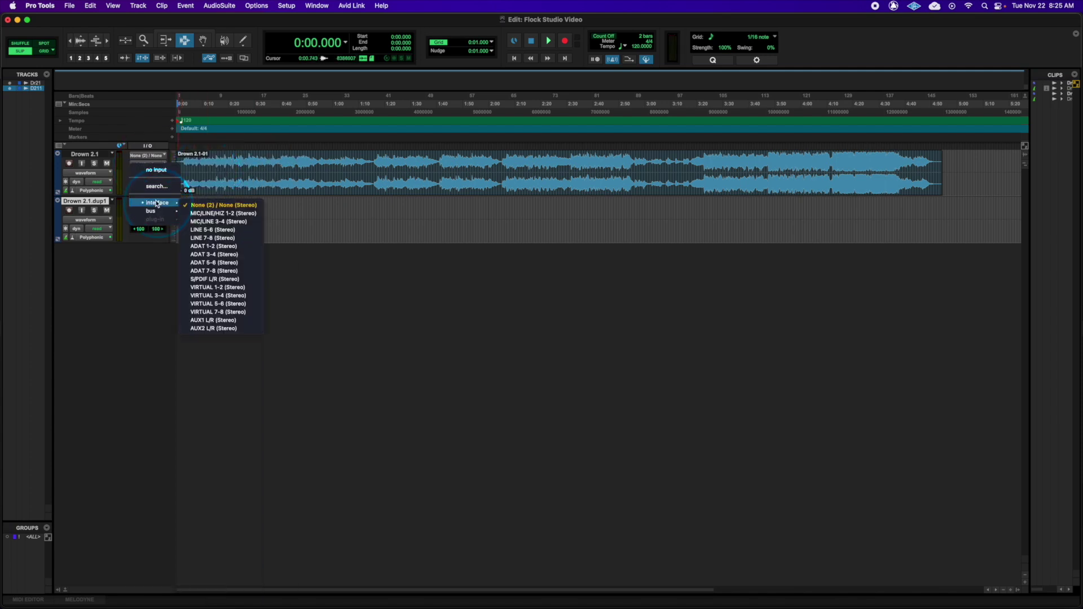
pyautogui.click(220, 213)
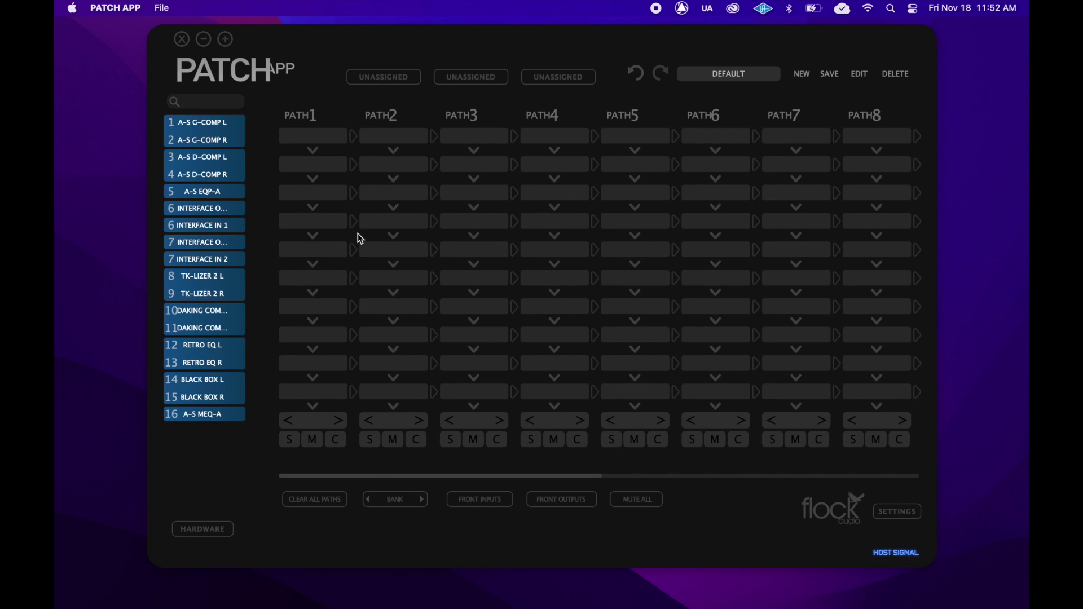
# - Build Path 1 as INTERFACE OUT → A-S EQP-A → A-S G-COMP L → INTERFACE IN 1
pyautogui.moveTo(225, 209); pyautogui.dragTo(306, 138)
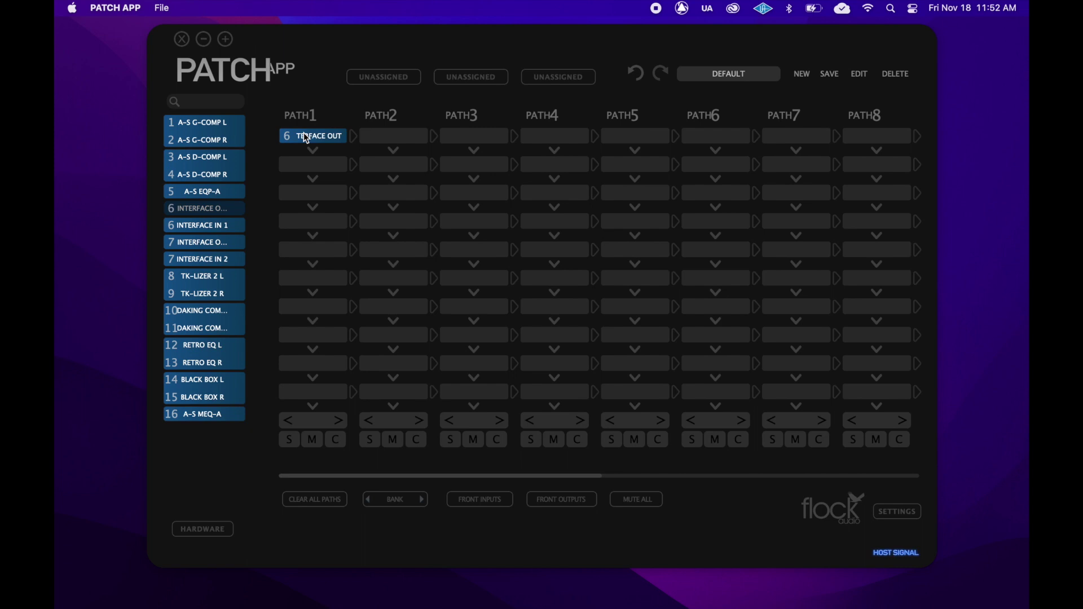
pyautogui.moveTo(235, 228); pyautogui.dragTo(305, 221)
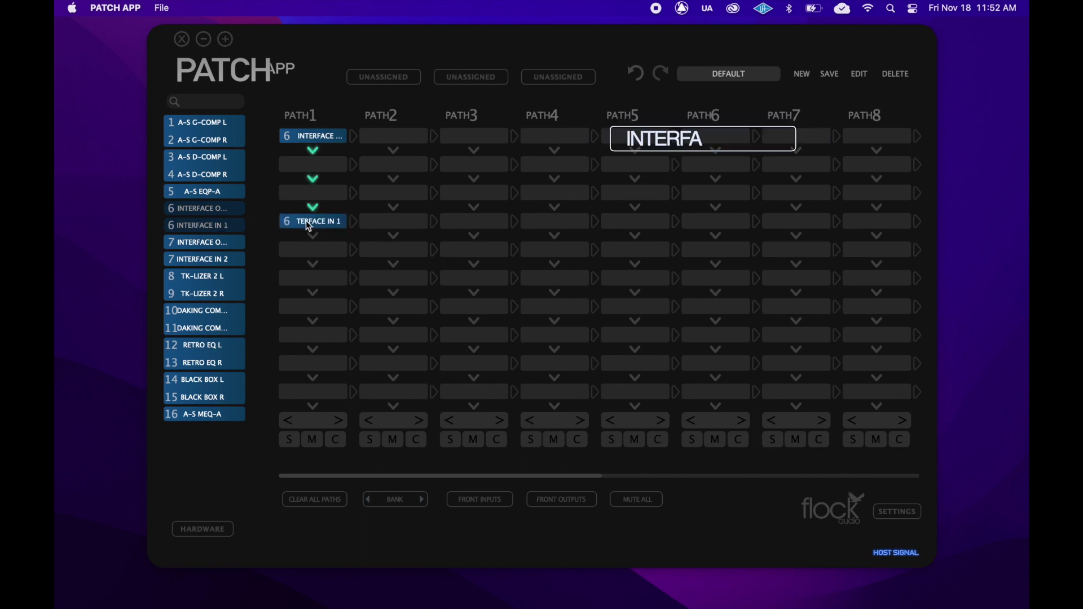
pyautogui.moveTo(213, 127); pyautogui.dragTo(309, 164)
pyautogui.moveTo(225, 191); pyautogui.dragTo(293, 193)
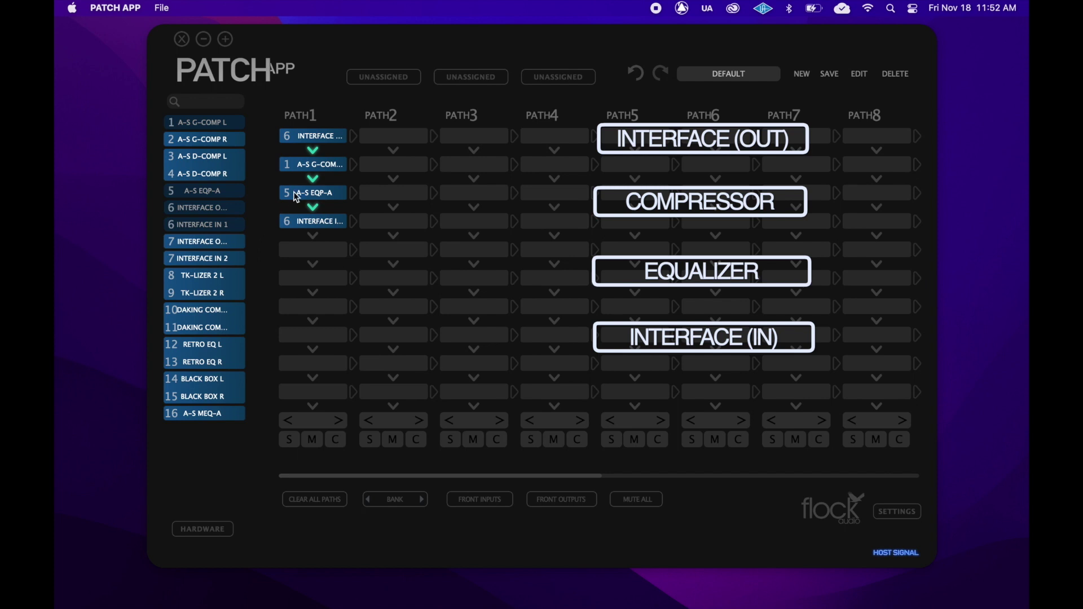
pyautogui.moveTo(296, 197); pyautogui.dragTo(299, 161)
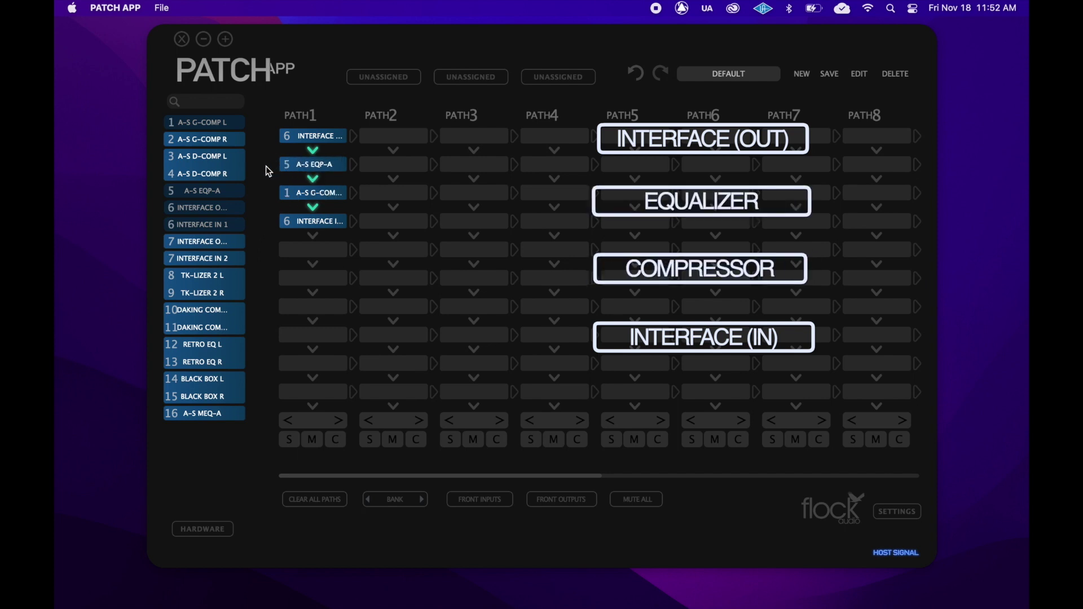
# - Clear all paths and rebuild Path 1: INTERFACE OUT, A-S G-COMP L, A-S EQP-A, INTERFACE IN 1
pyautogui.click(303, 494)
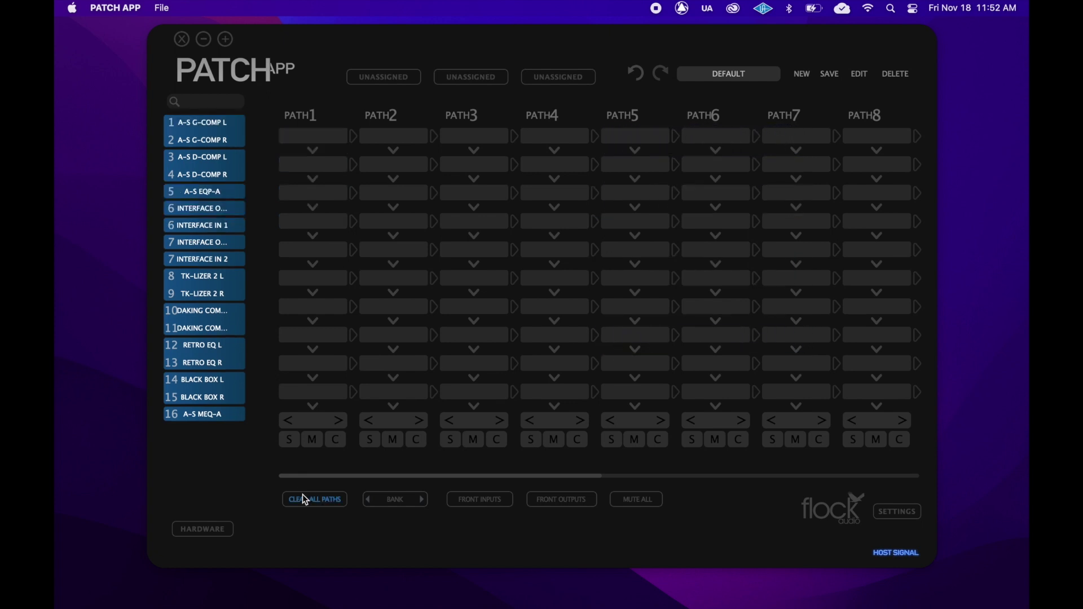
pyautogui.moveTo(225, 209); pyautogui.dragTo(303, 137)
pyautogui.moveTo(225, 225); pyautogui.dragTo(303, 221)
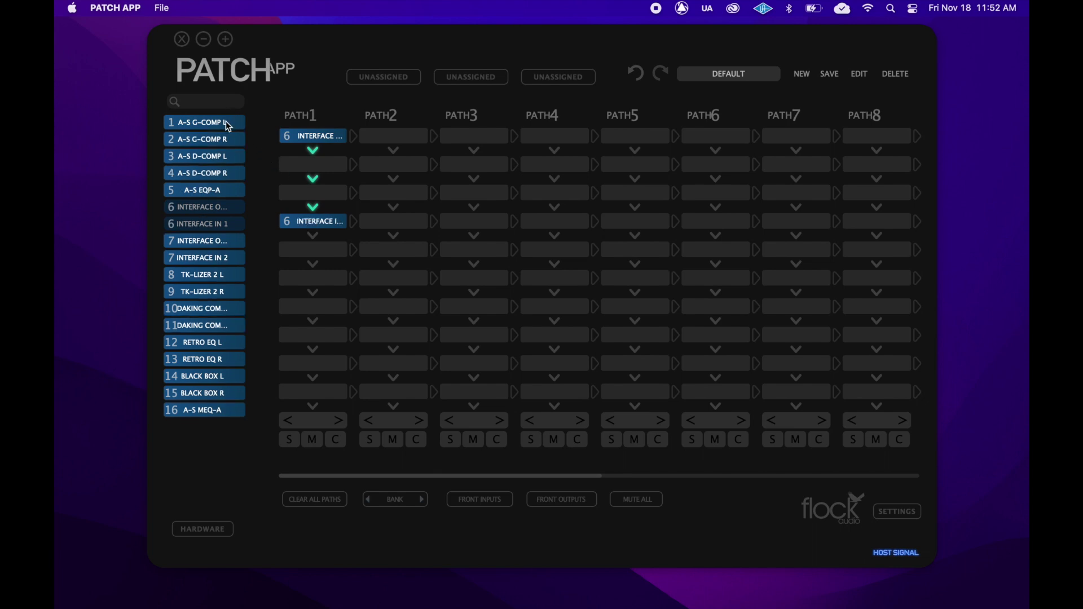
pyautogui.moveTo(226, 120); pyautogui.dragTo(301, 164)
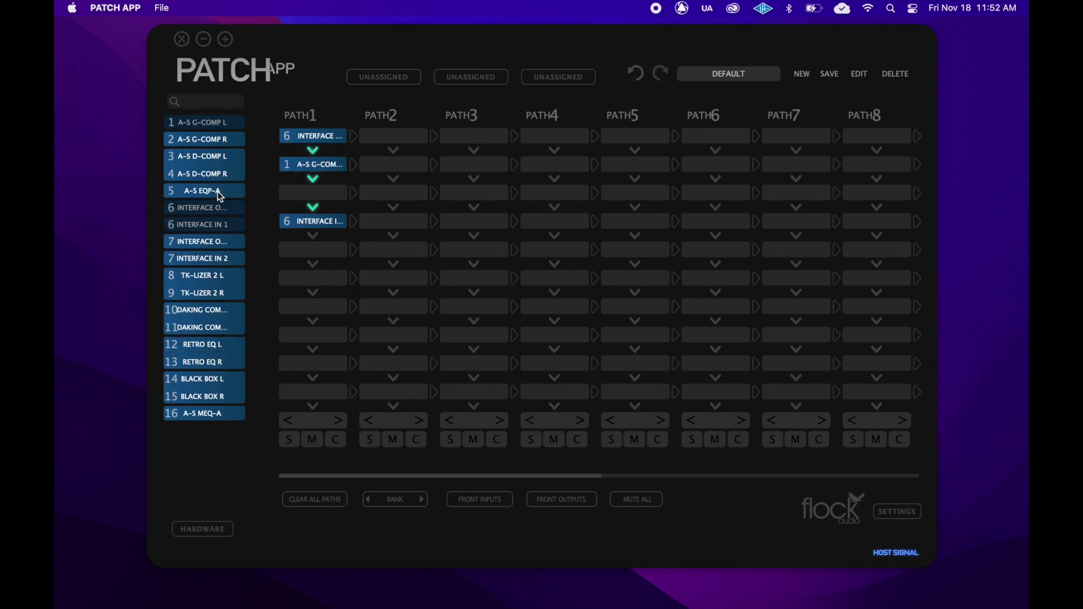
pyautogui.moveTo(218, 191); pyautogui.dragTo(300, 190)
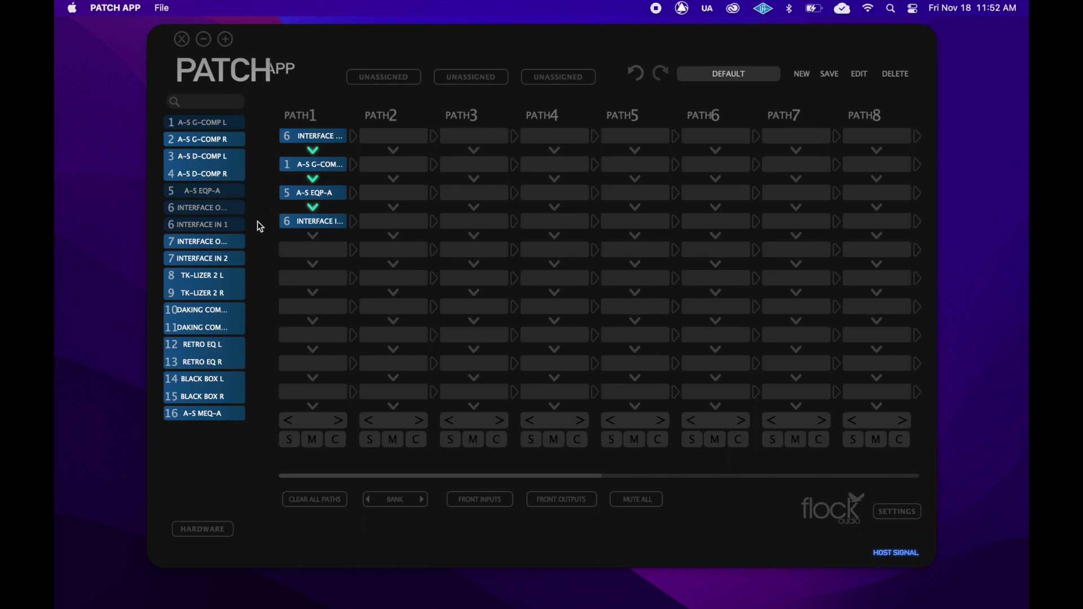
# - Mult Path 1's interface output into Path 2 through A-S MEQ-A to INTERFACE IN 2, then clear all paths
pyautogui.click(353, 137)
pyautogui.moveTo(228, 416); pyautogui.dragTo(386, 140)
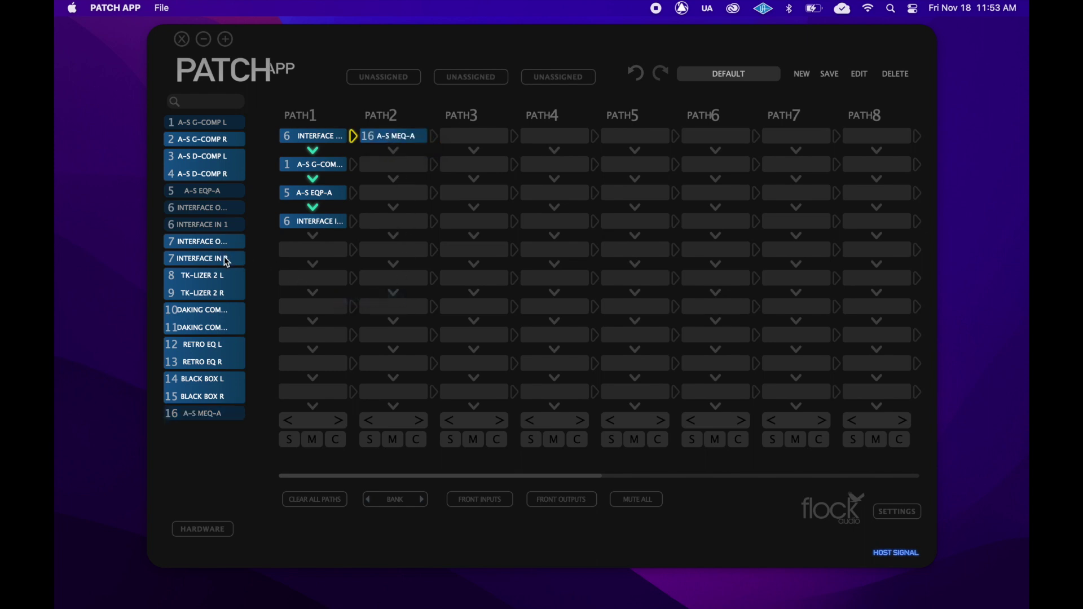
pyautogui.moveTo(224, 256); pyautogui.dragTo(380, 164)
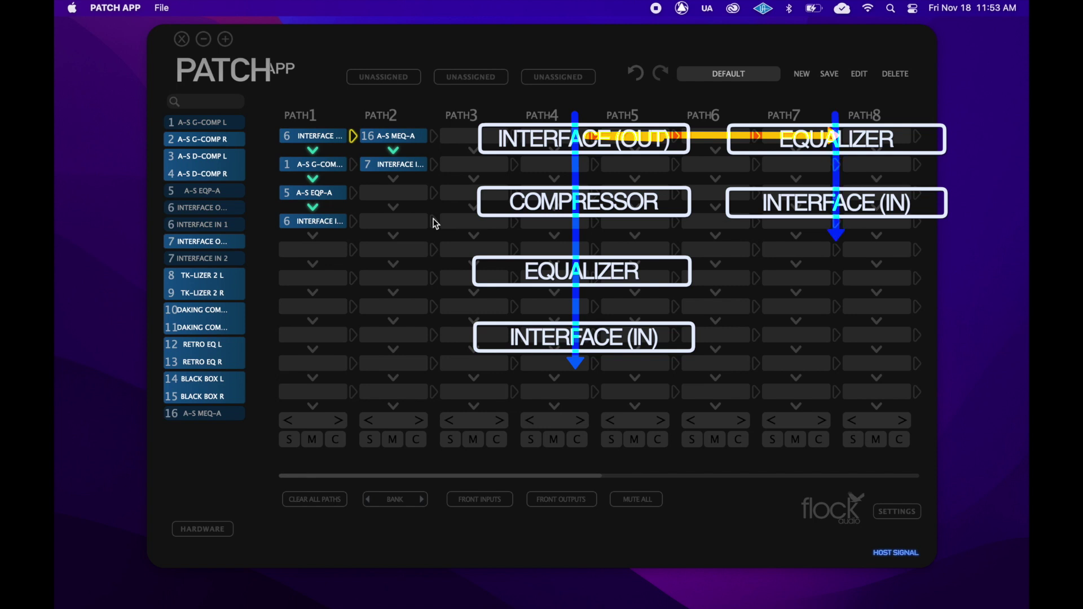
pyautogui.click(319, 503)
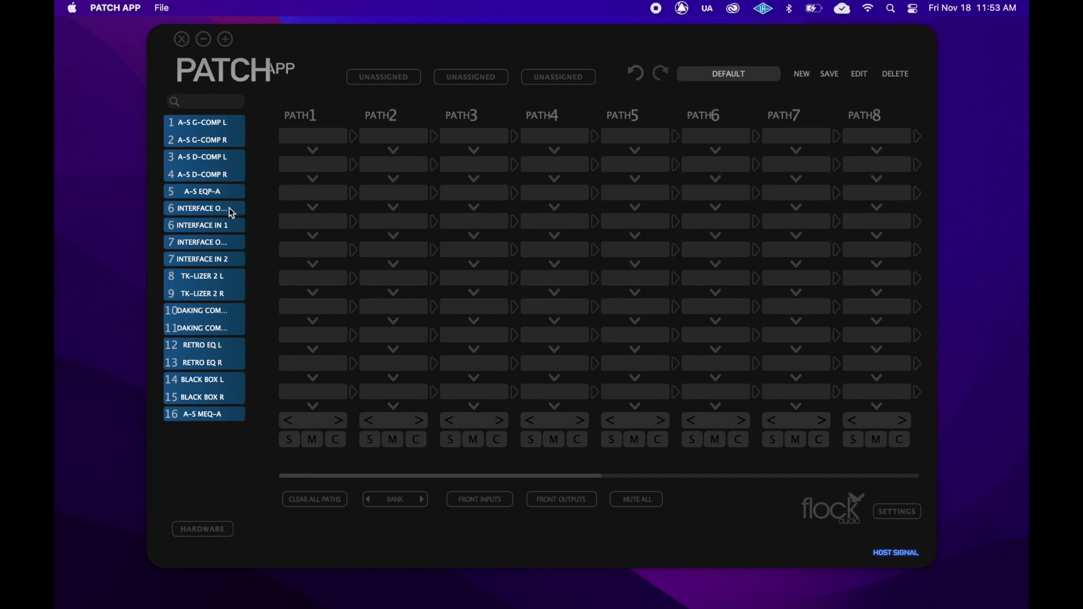
# - Start and end paths 1–2 at interface out/in, then insert the A-S D-COMP and TK-LIZER pairs between them
pyautogui.moveTo(229, 207); pyautogui.dragTo(304, 135)
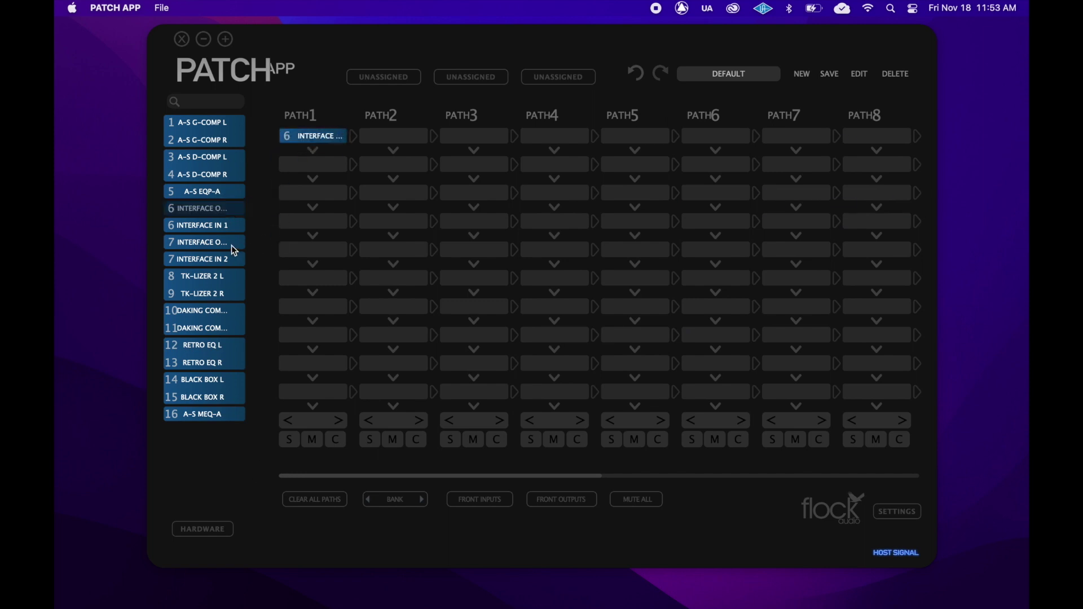
pyautogui.moveTo(202, 242); pyautogui.dragTo(382, 135)
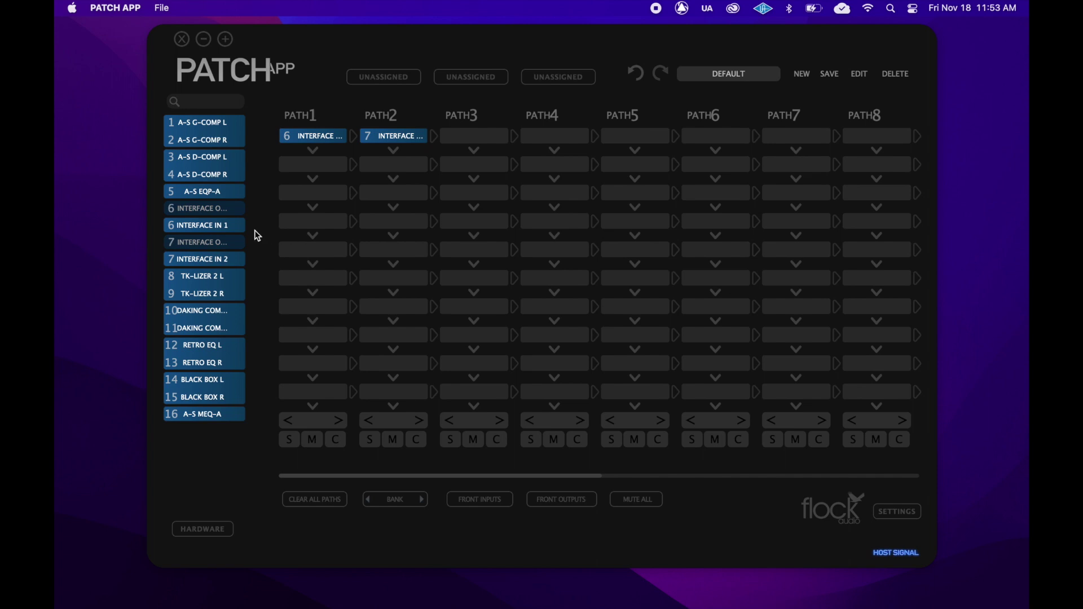
pyautogui.moveTo(231, 229); pyautogui.dragTo(300, 221)
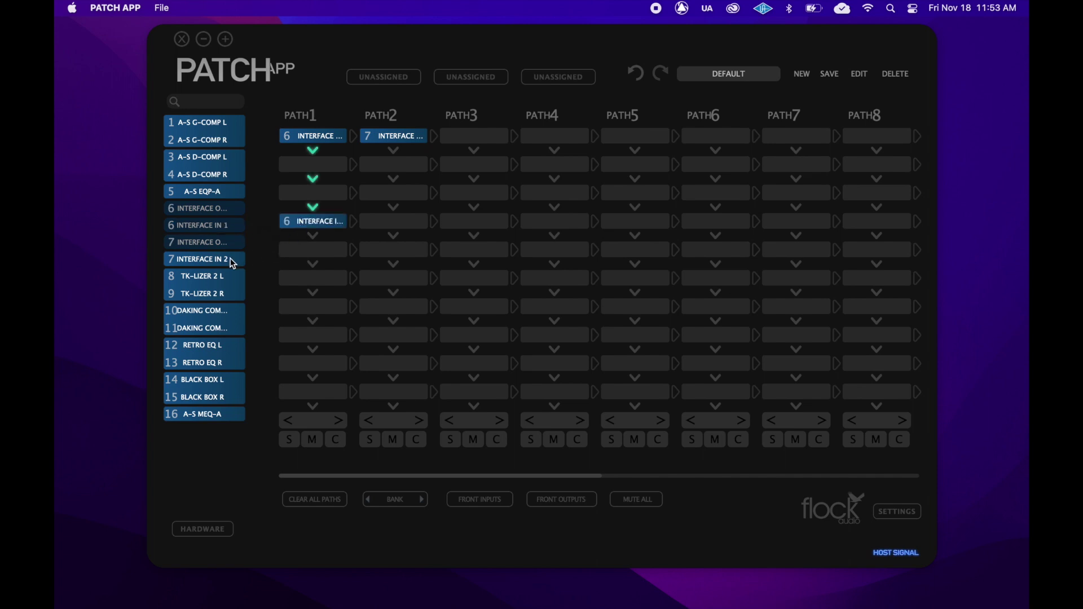
pyautogui.moveTo(228, 259); pyautogui.dragTo(381, 222)
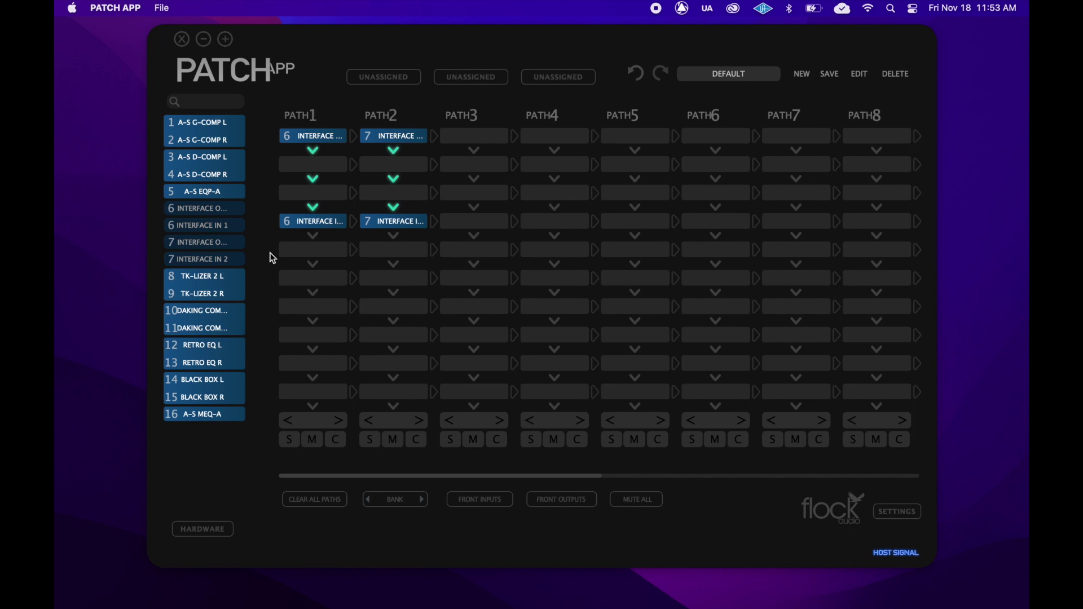
pyautogui.moveTo(225, 168); pyautogui.dragTo(307, 164)
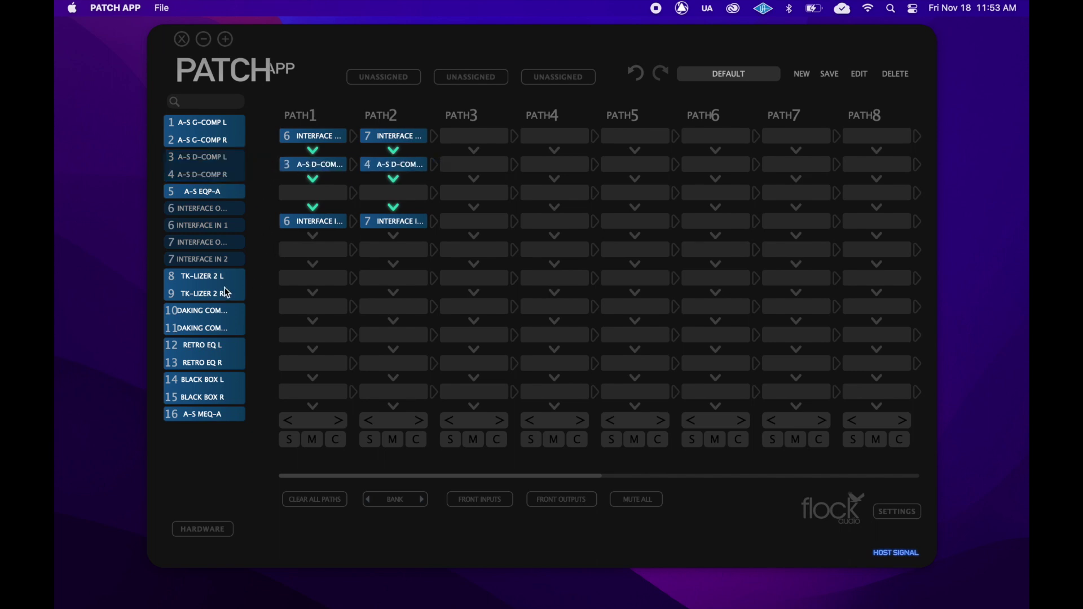
pyautogui.moveTo(224, 286); pyautogui.dragTo(297, 192)
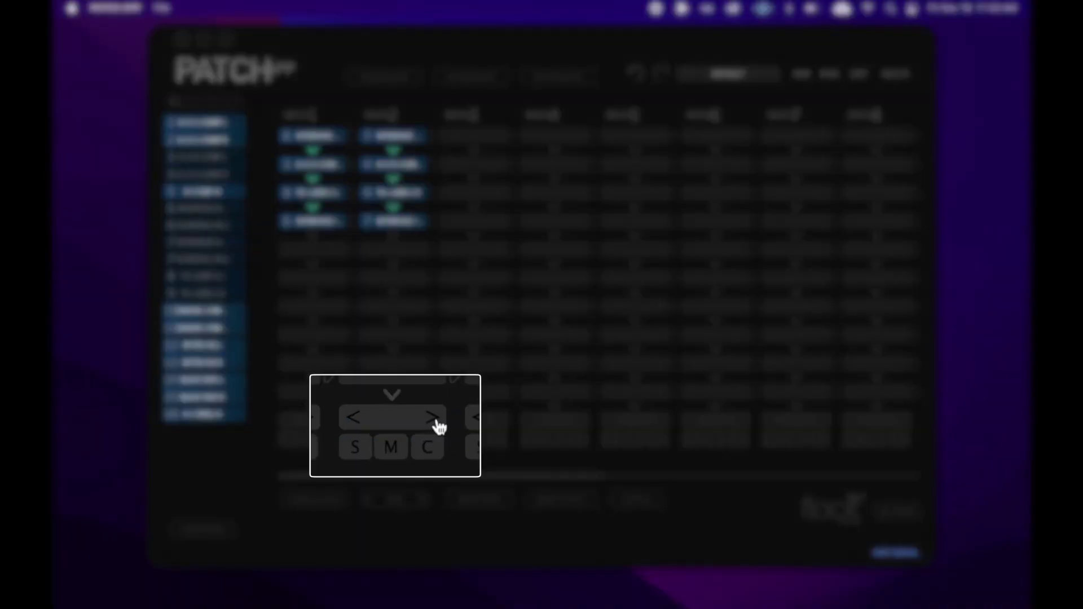
# - Shift the stereo chain to path 3, mult paths 1 and 3, and place DAKING COMP 10 and 11 atop paths 2 and 4
pyautogui.click(421, 421)
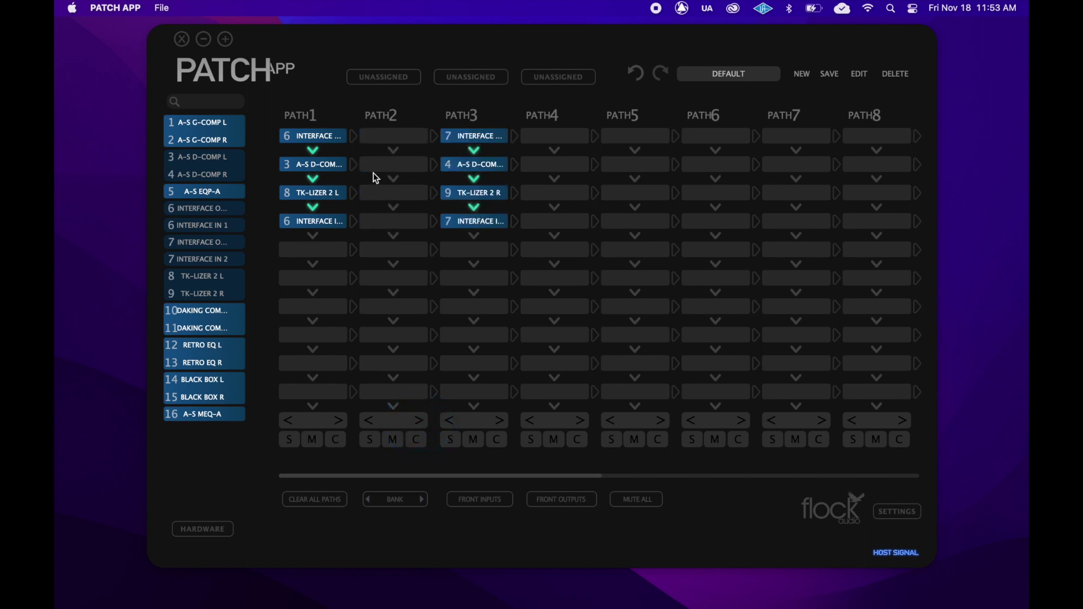
pyautogui.click(353, 136)
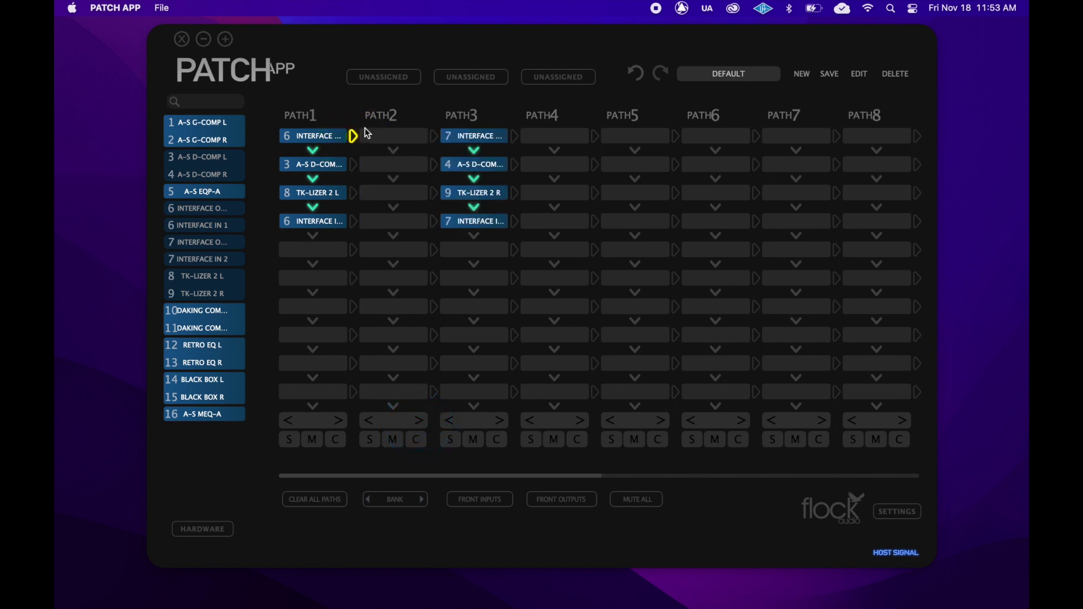
pyautogui.click(515, 136)
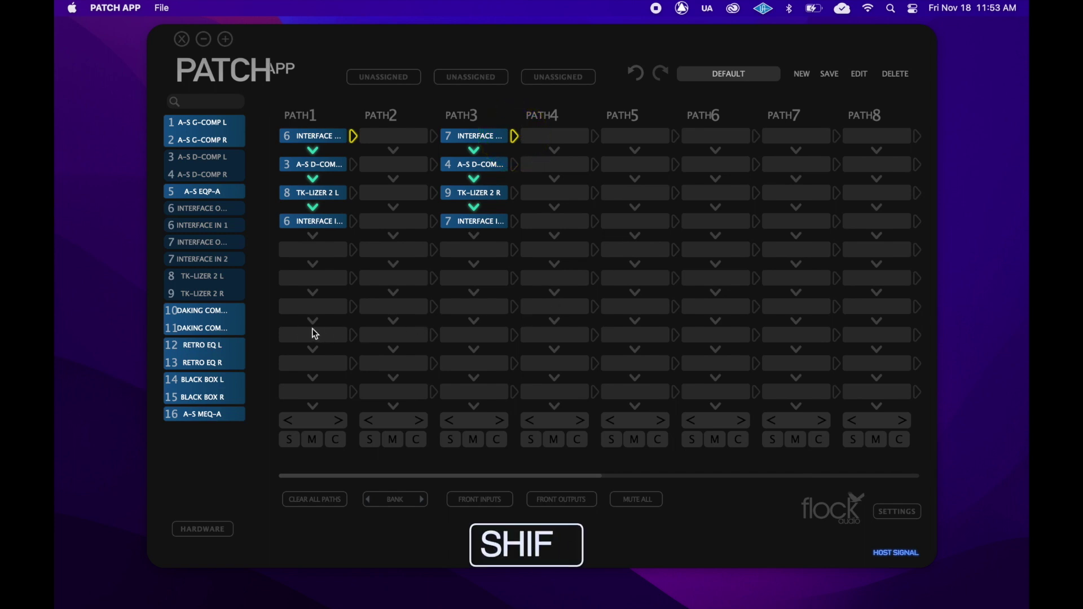
pyautogui.moveTo(232, 314); pyautogui.dragTo(384, 137)
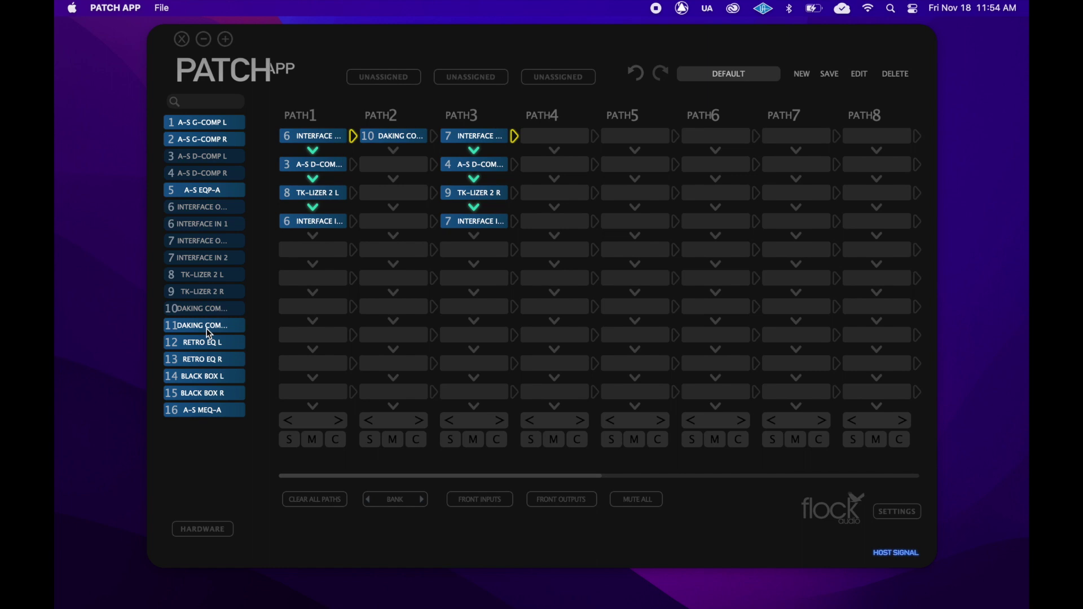
pyautogui.moveTo(206, 329); pyautogui.dragTo(547, 139)
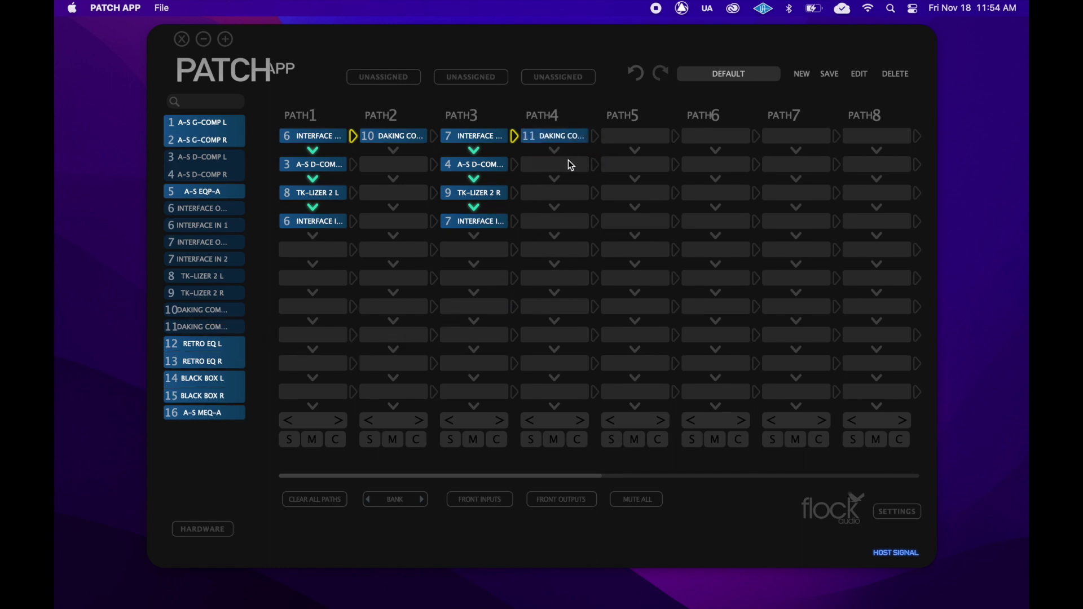
# - Save the routing as 'Flock Routing' and check that it appears in the routings list
pyautogui.click(830, 76)
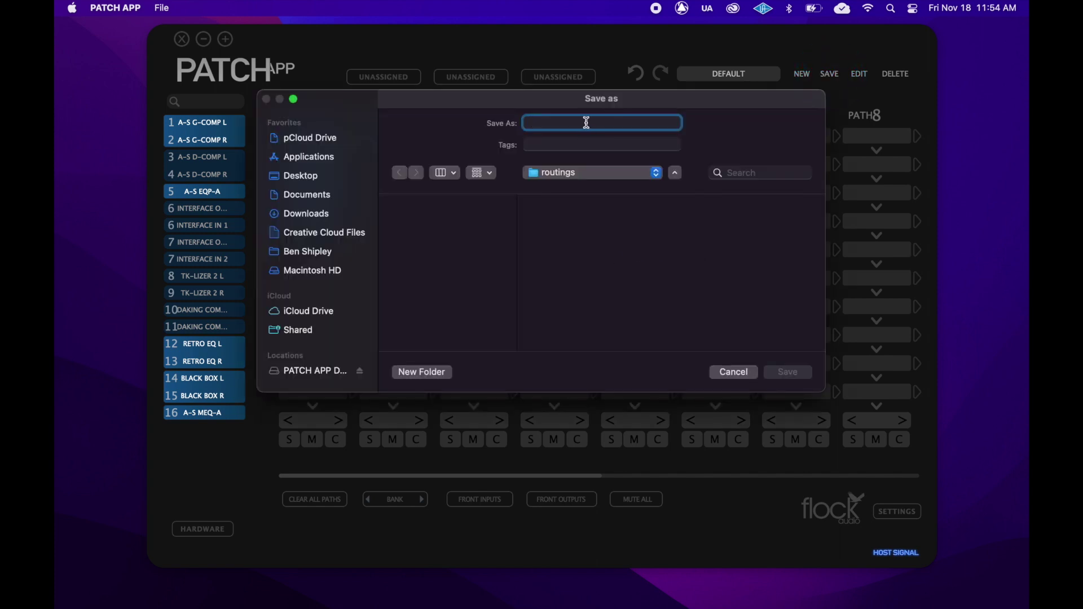
pyautogui.write('Flock Routing')
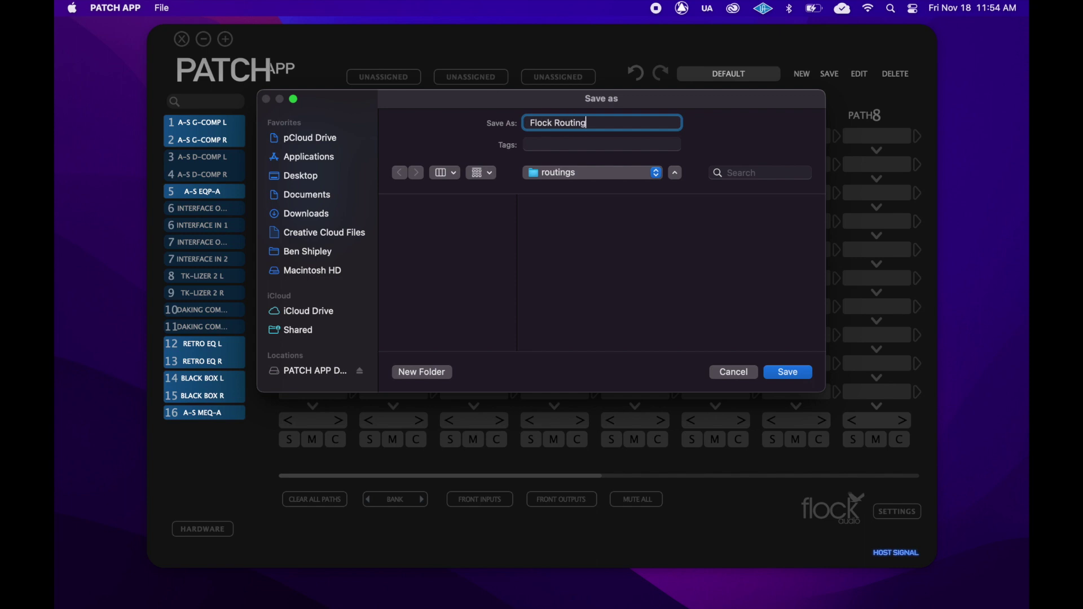
pyautogui.click(787, 374)
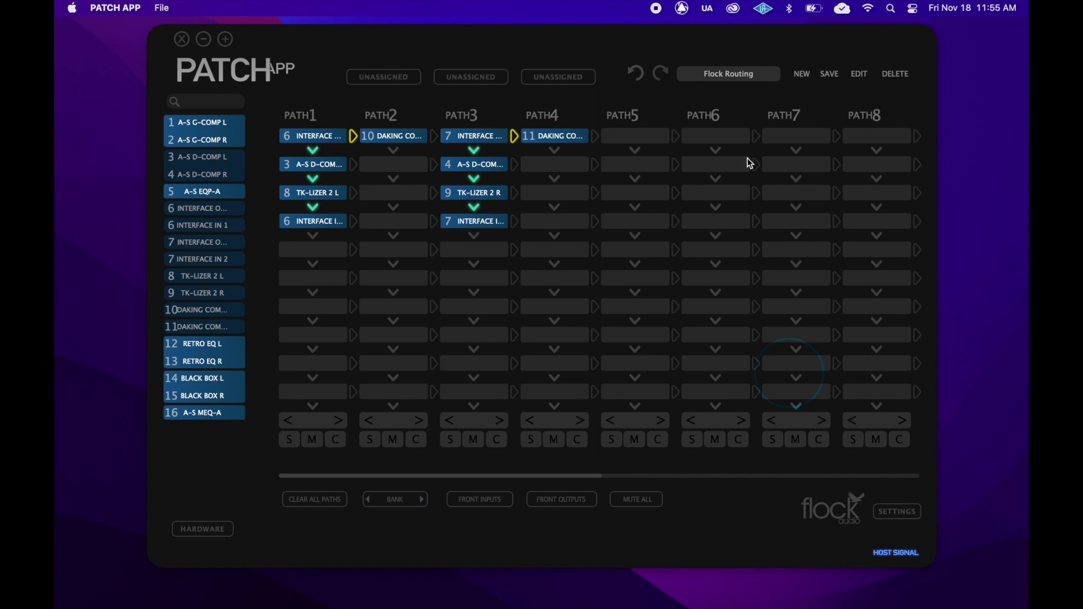
pyautogui.click(741, 84)
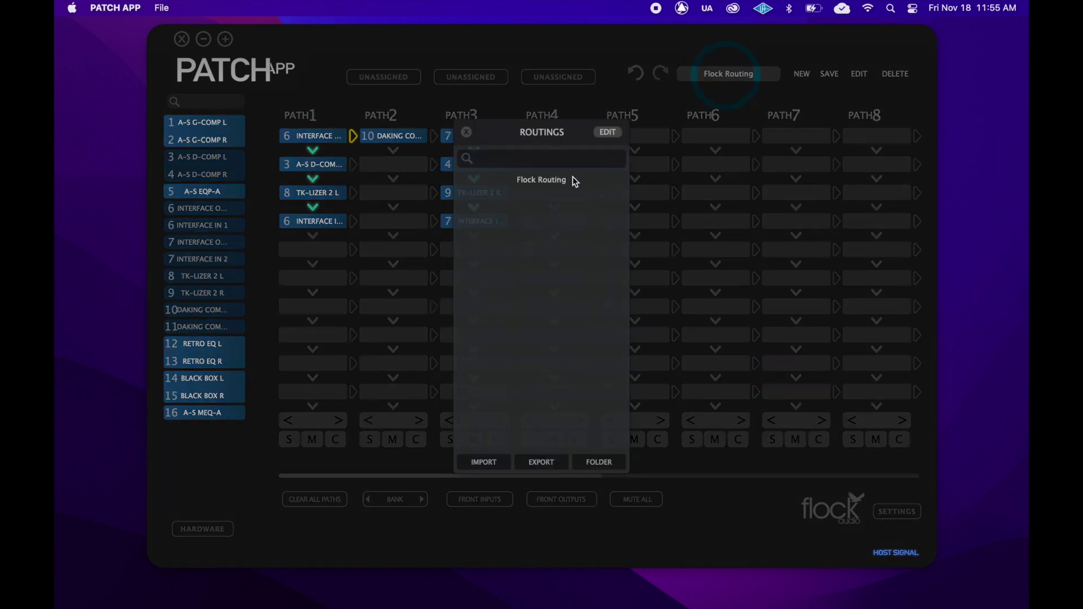
pyautogui.click(466, 132)
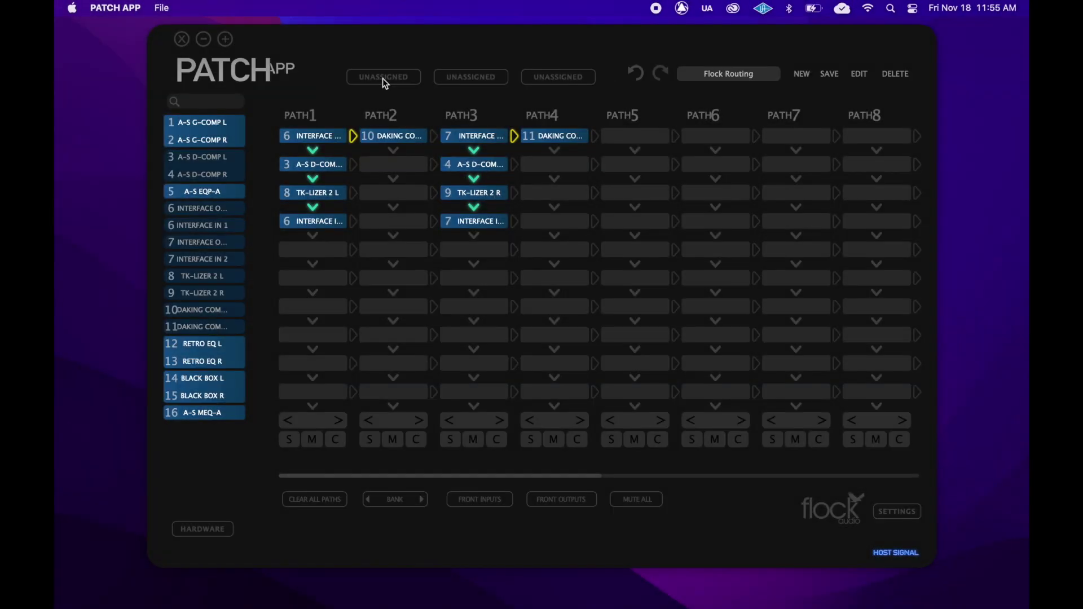
# - Assign Flock Routing to quick strip slot 1 and save, then clear all paths to an empty DEFAULT
pyautogui.click(384, 79)
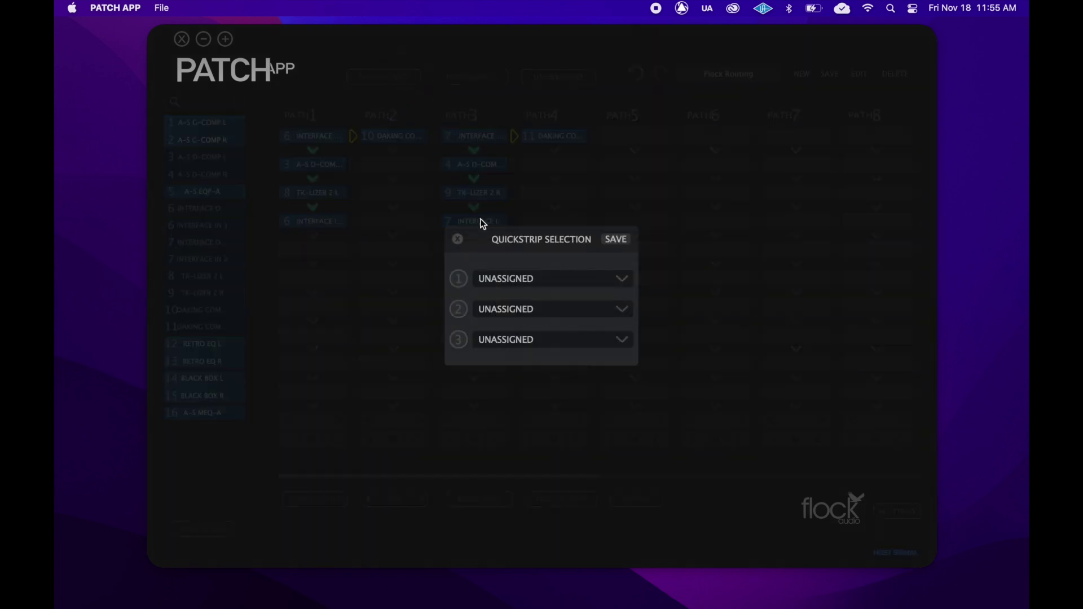
pyautogui.click(526, 281)
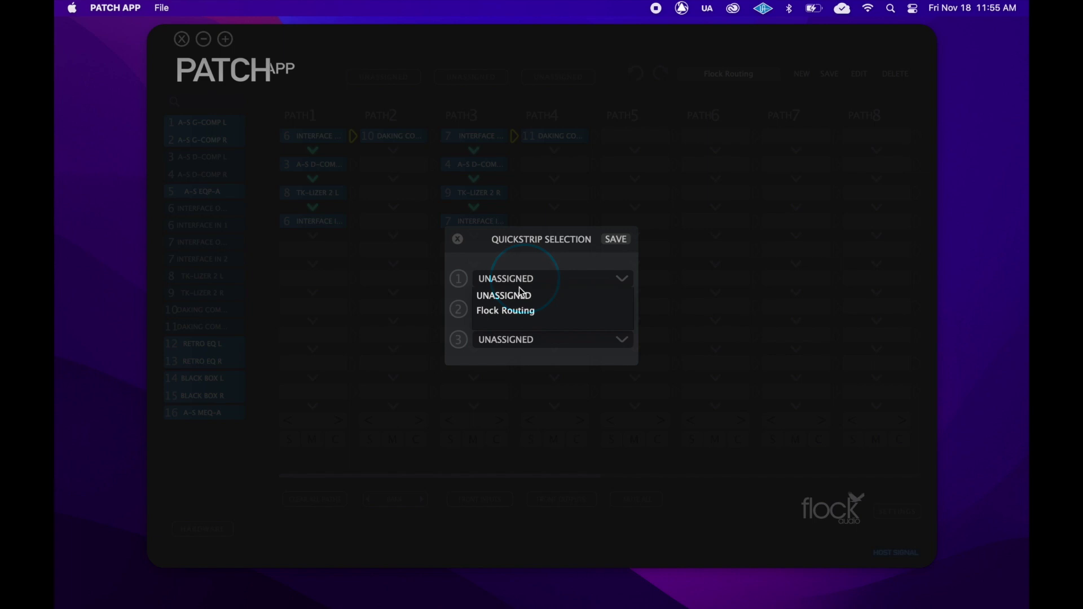
pyautogui.click(511, 313)
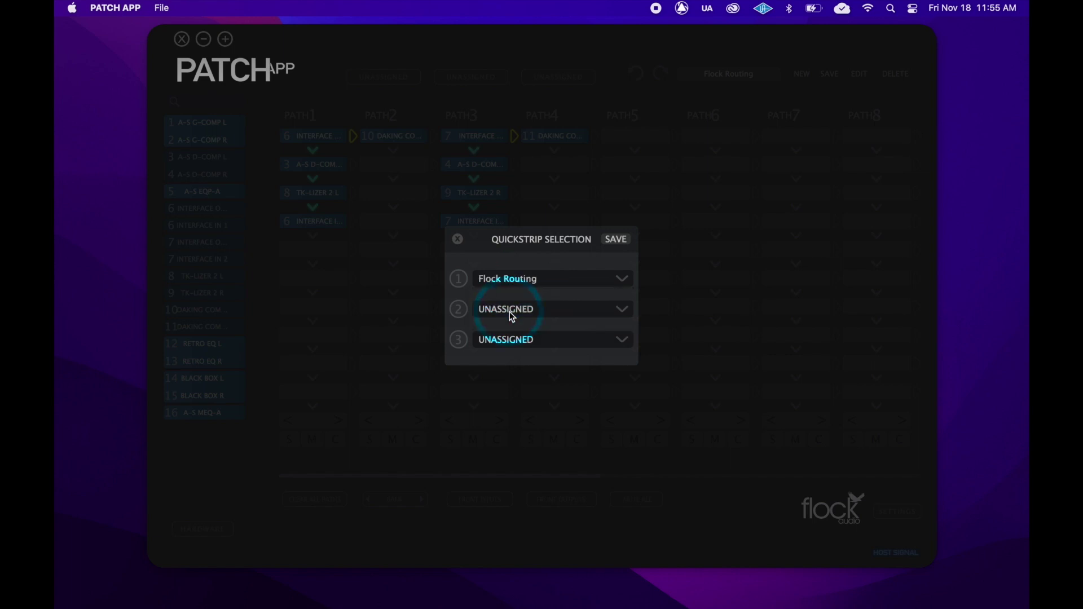
pyautogui.click(616, 239)
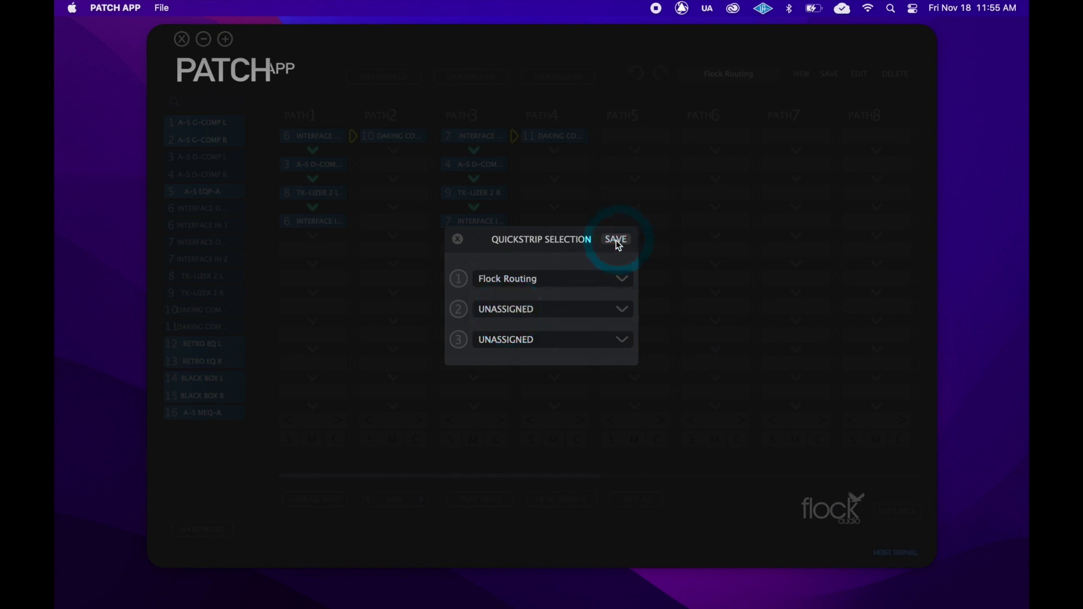
pyautogui.click(379, 75)
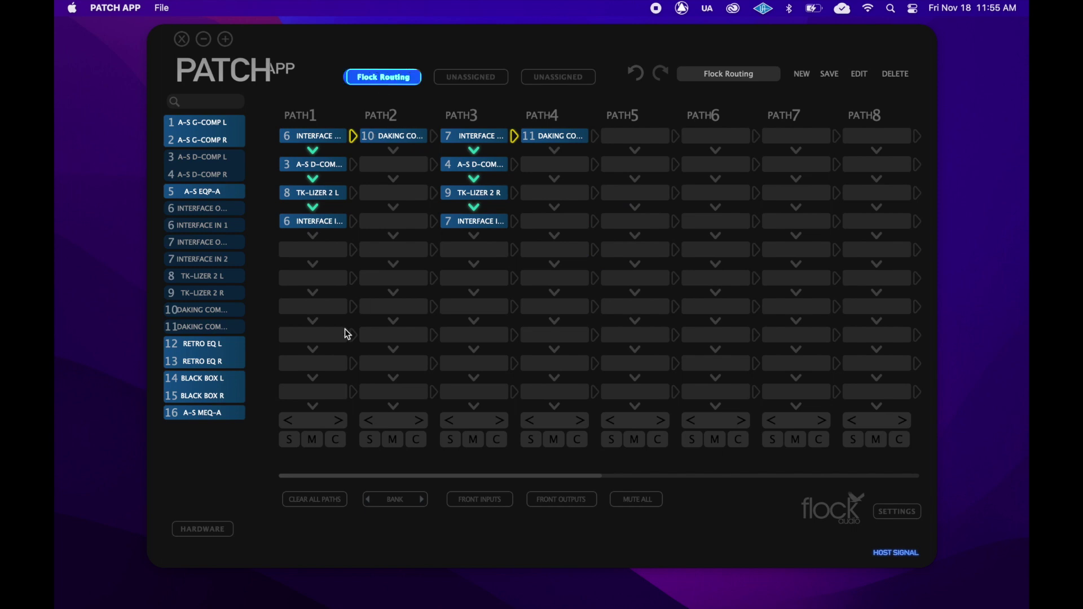
pyautogui.click(315, 500)
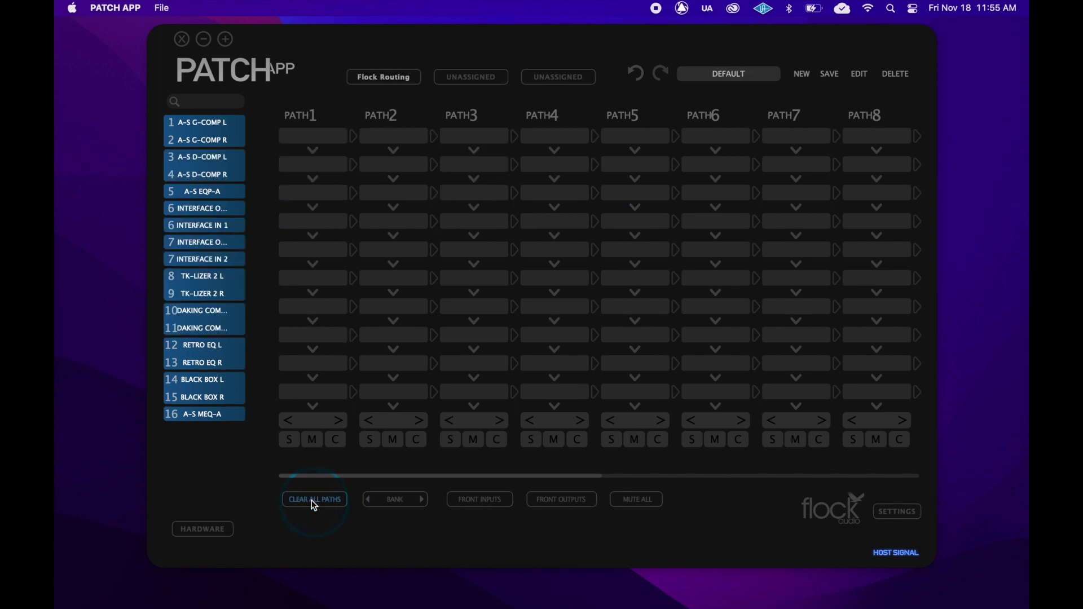
# - Recall Flock Routing from the quick strip, then review the fan and language preference options unchanged
pyautogui.click(382, 75)
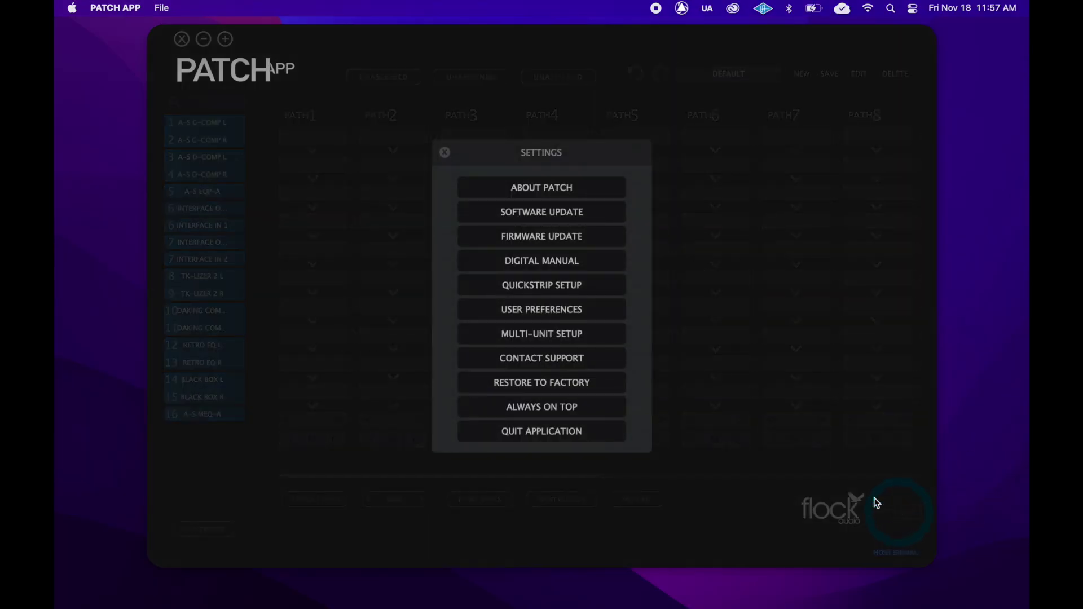
pyautogui.click(559, 308)
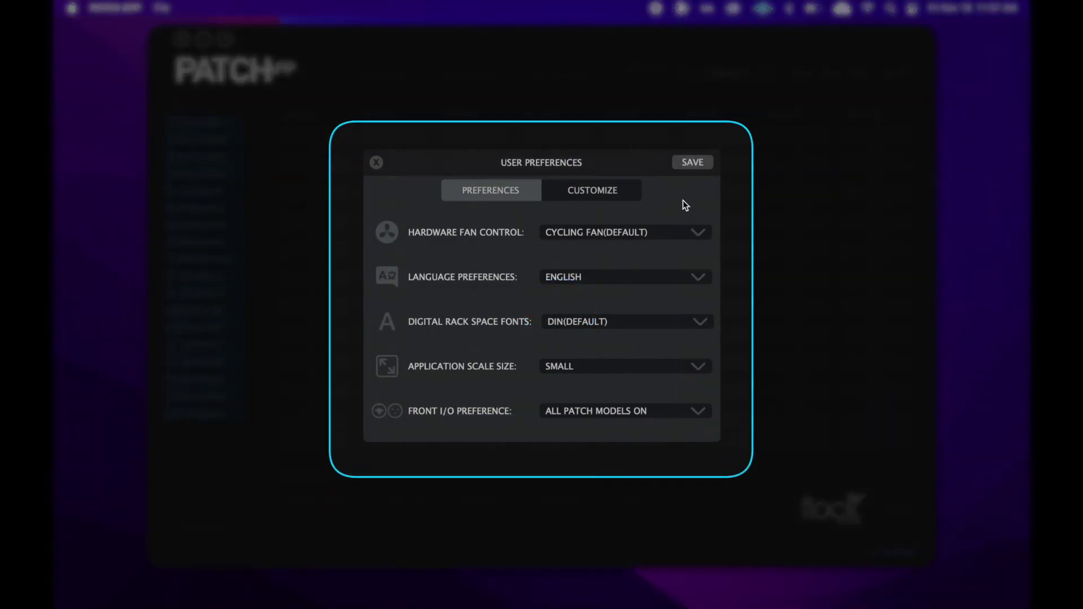
pyautogui.click(690, 232)
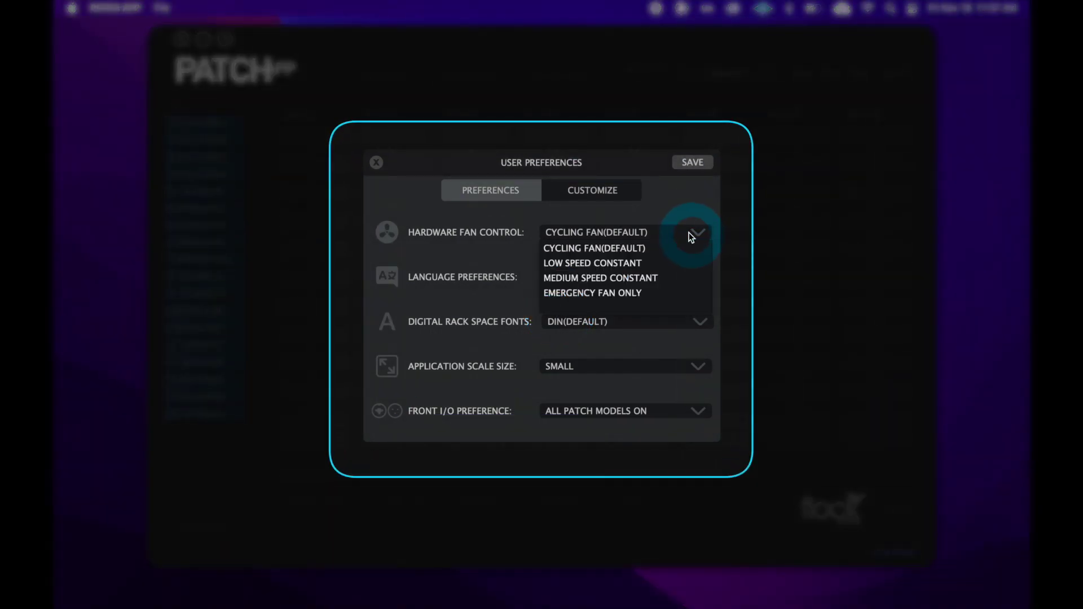
pyautogui.click(689, 233)
pyautogui.click(675, 279)
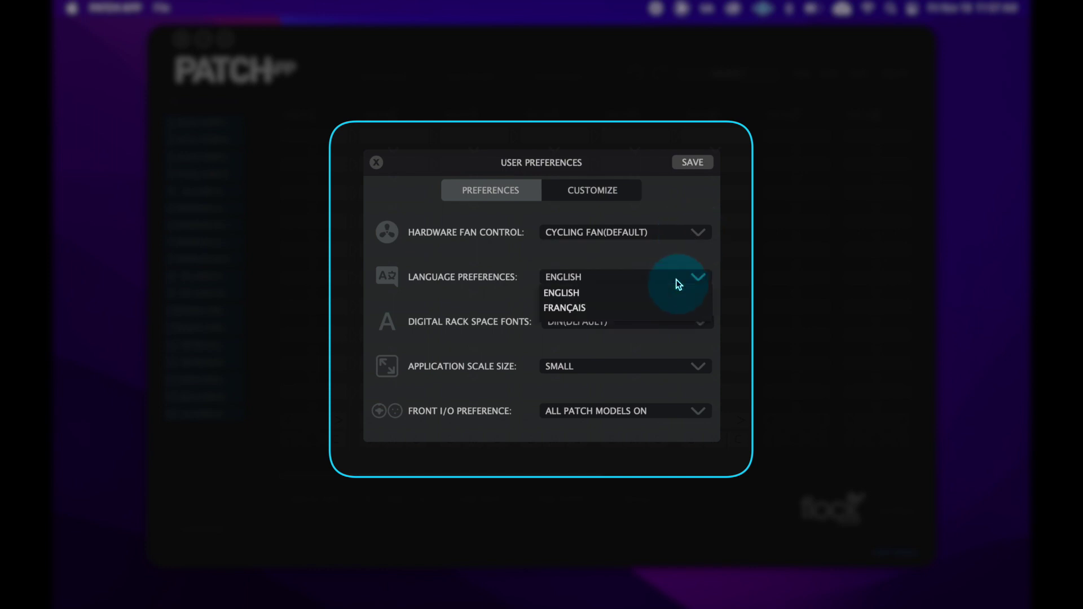
pyautogui.click(676, 279)
# - Review the rack space font, application scale and front I/O options without changing them
pyautogui.click(673, 323)
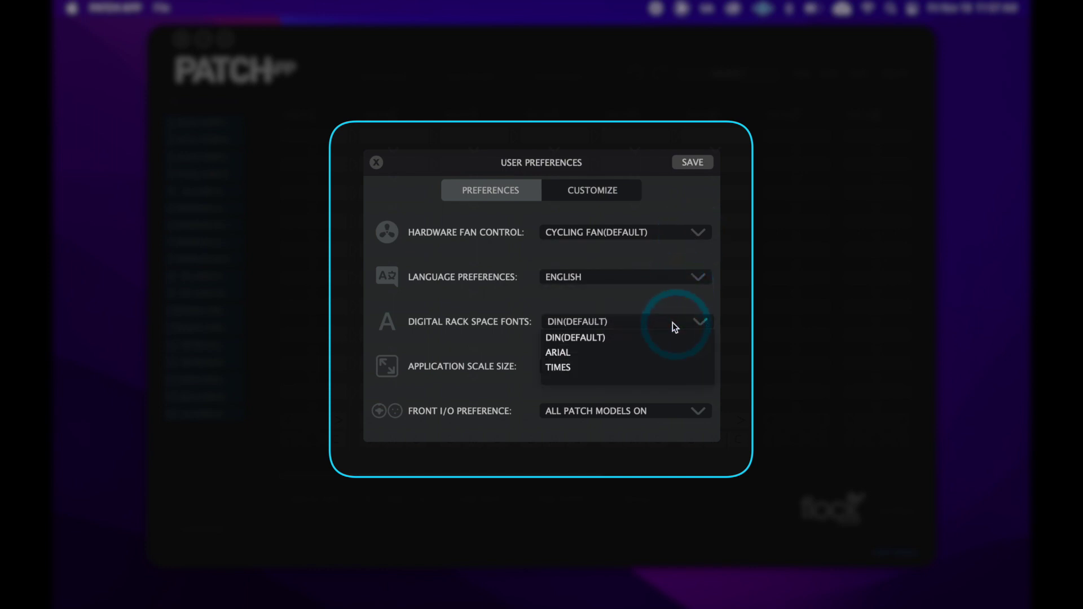
pyautogui.click(672, 323)
pyautogui.click(668, 368)
pyautogui.click(669, 371)
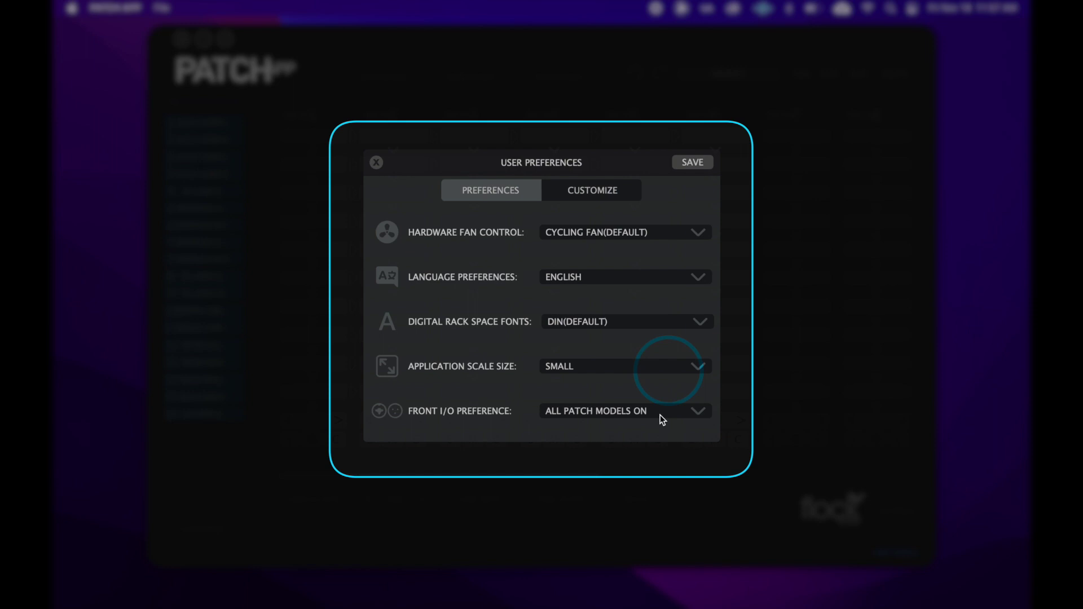
pyautogui.click(660, 415)
pyautogui.click(662, 411)
# - View the twelve Customize toggles, including display and 48V options, then save the user preferences
pyautogui.click(594, 187)
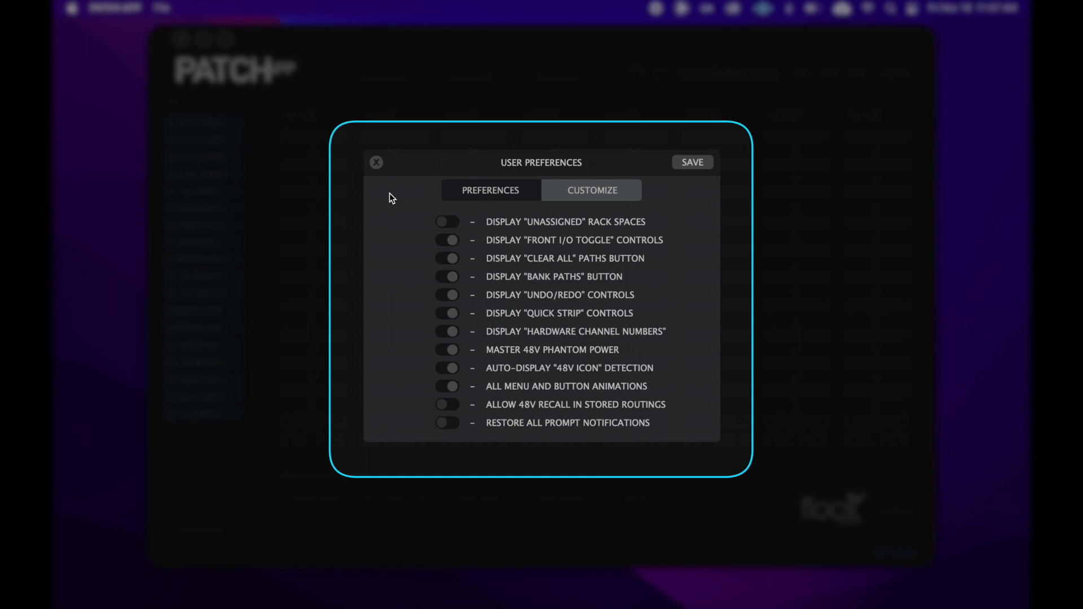
pyautogui.click(692, 163)
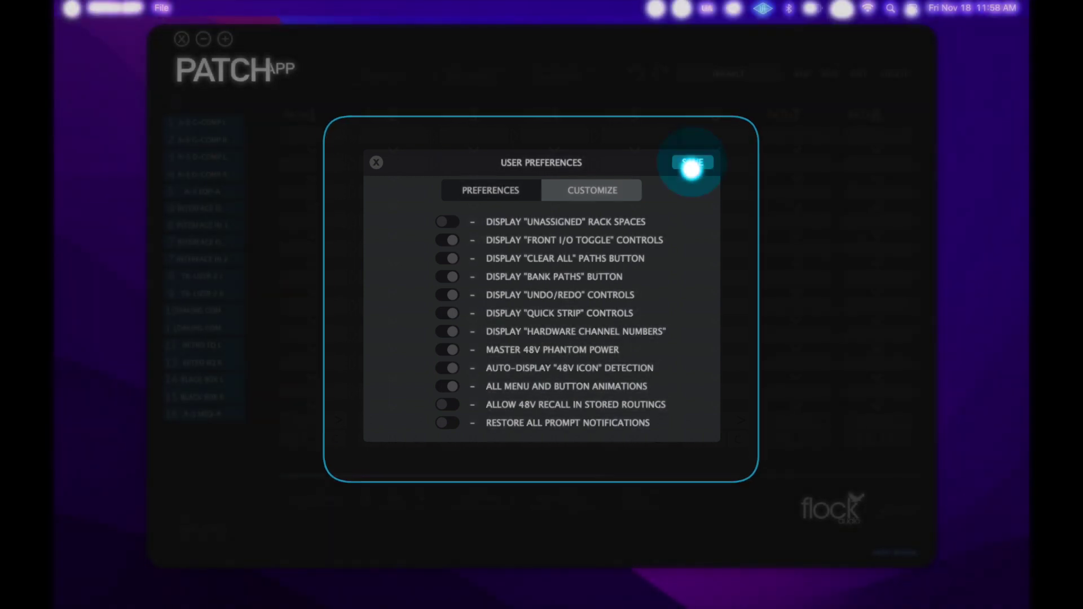